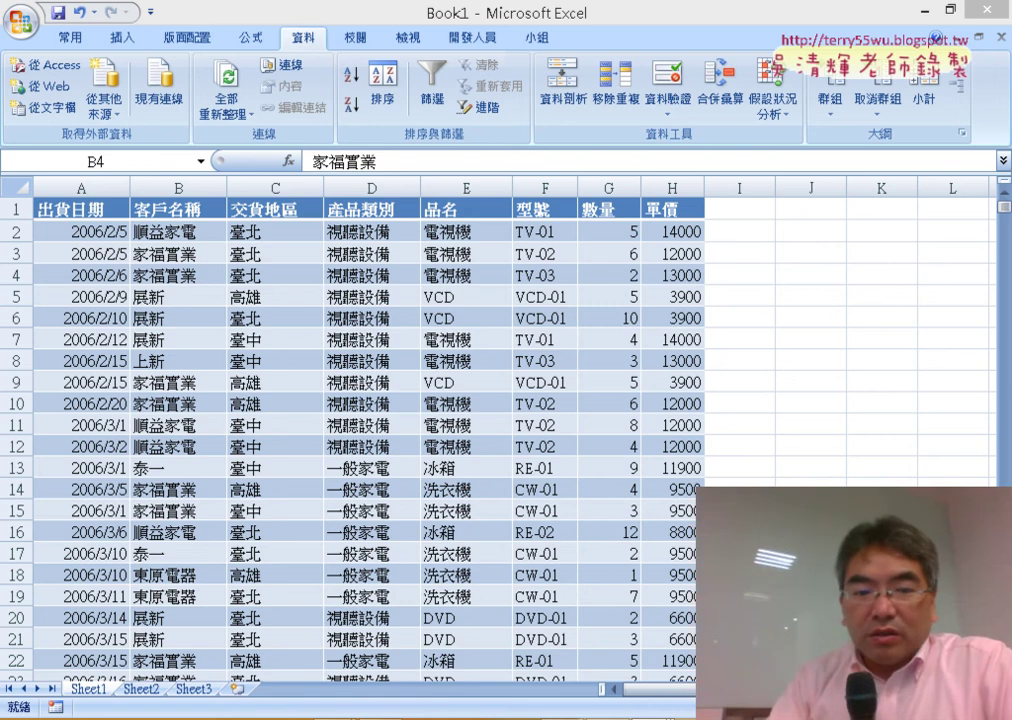
Step: Back in the sales workbook, enter the header 銷售額 in cell I1
key("alt+Tab")
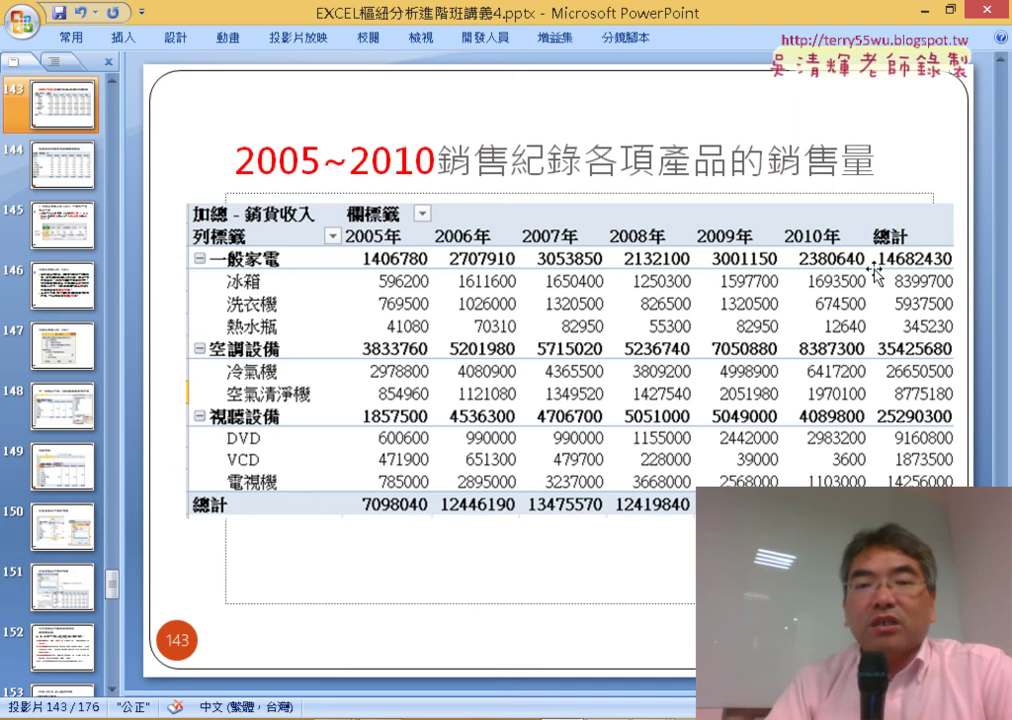
key("alt+Tab")
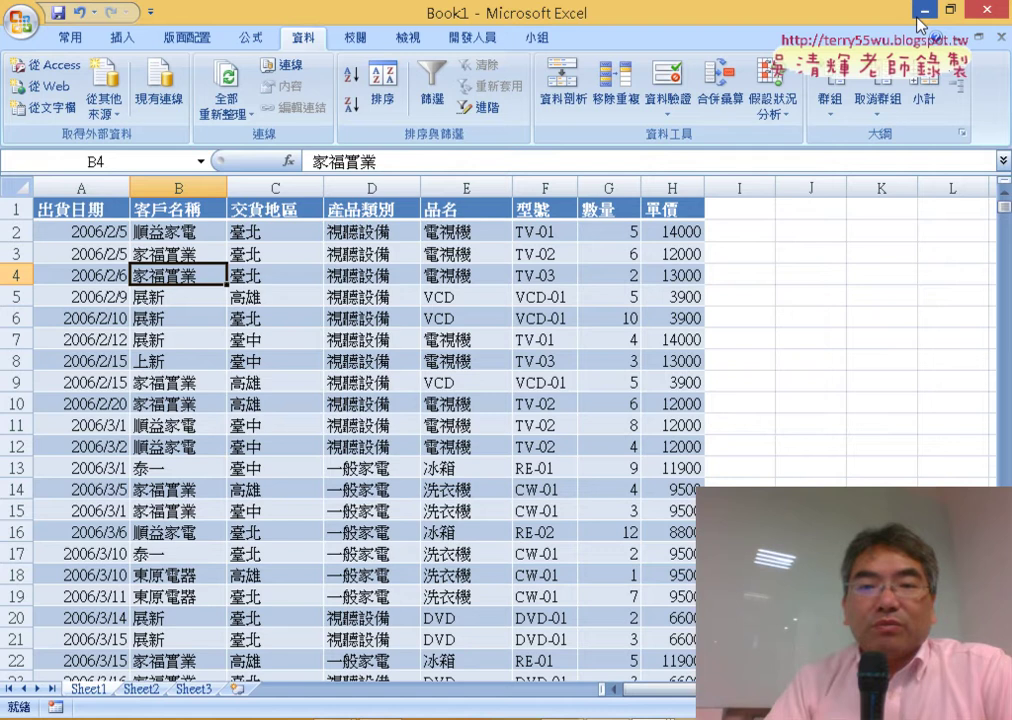
left_click_drag(610, 187, 670, 183)
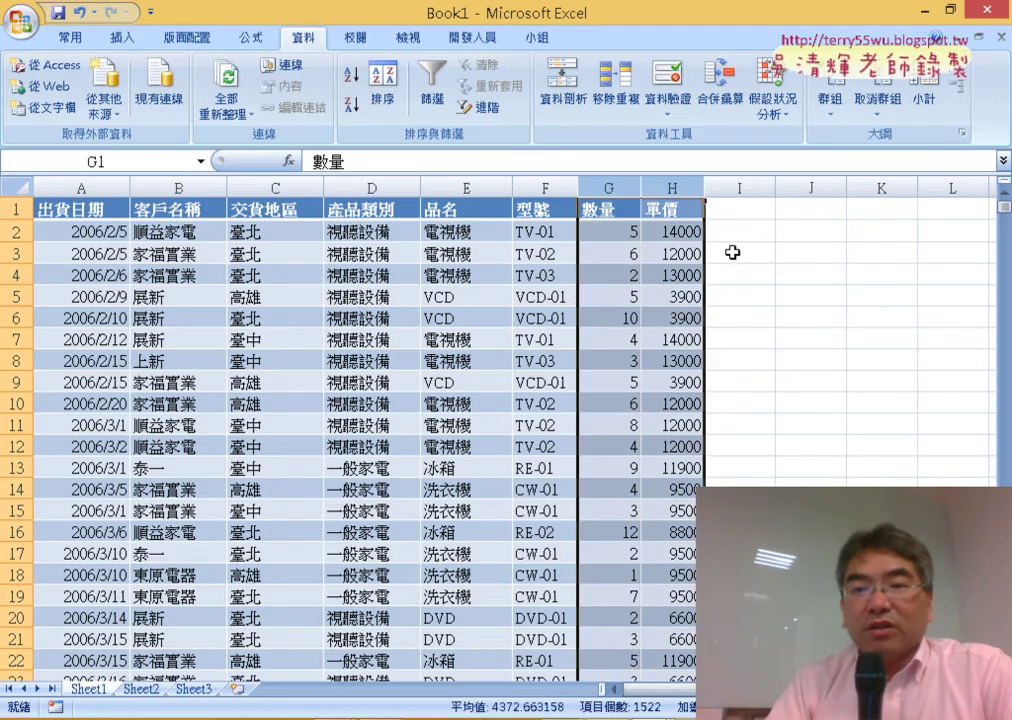
left_click(741, 212)
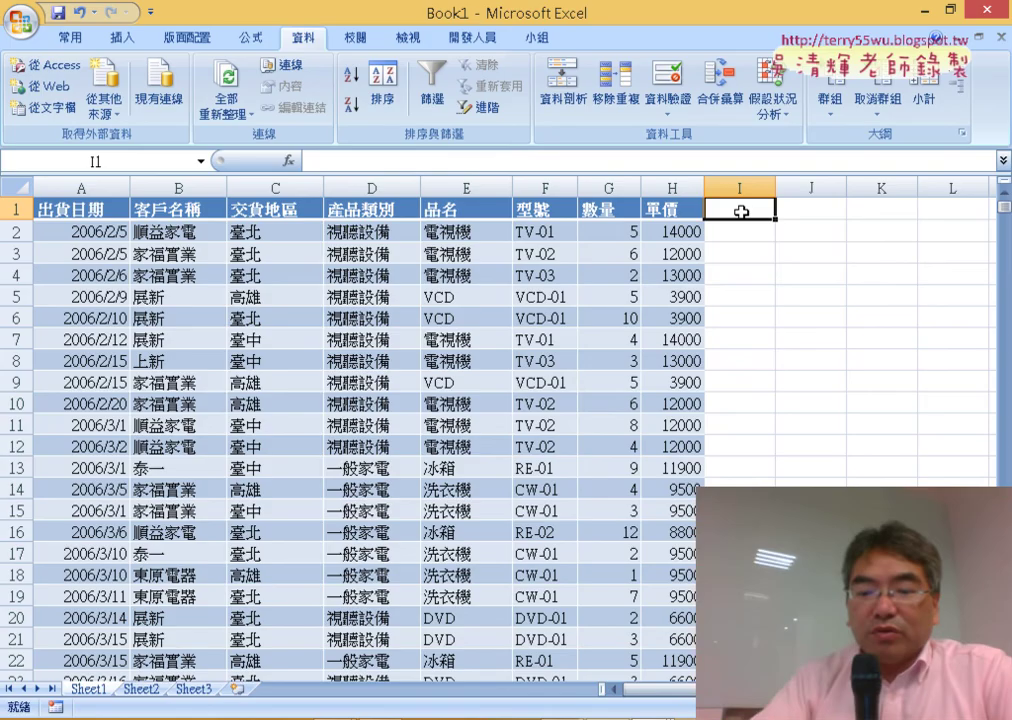
type("ㄒㄧㄠ")
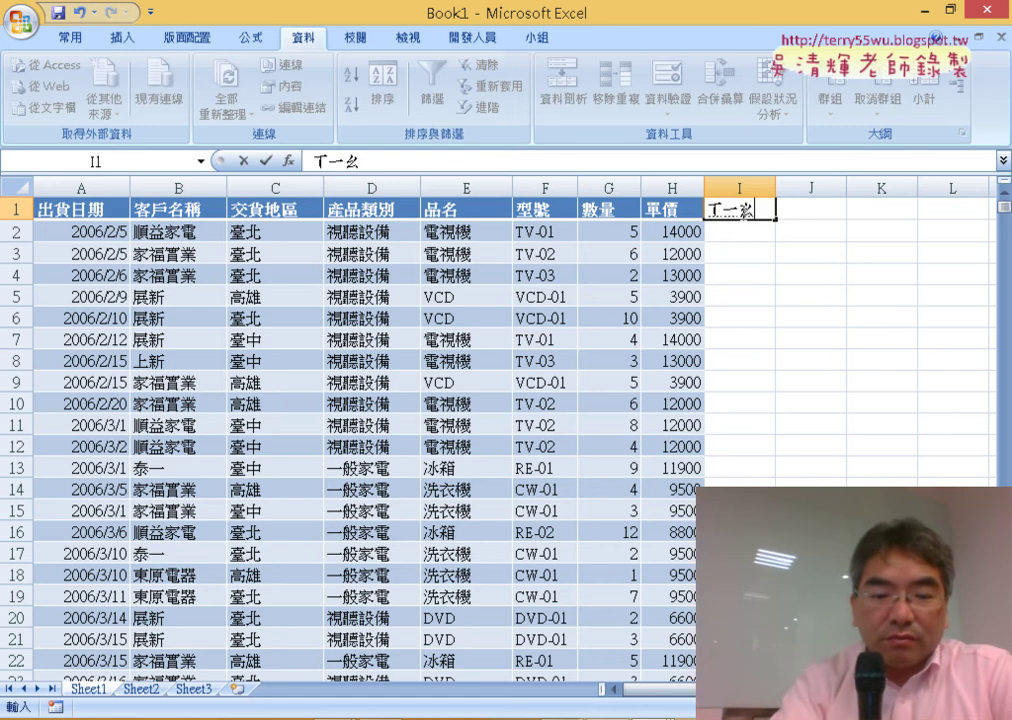
key("space")
type("蕭ㄕㄡ")
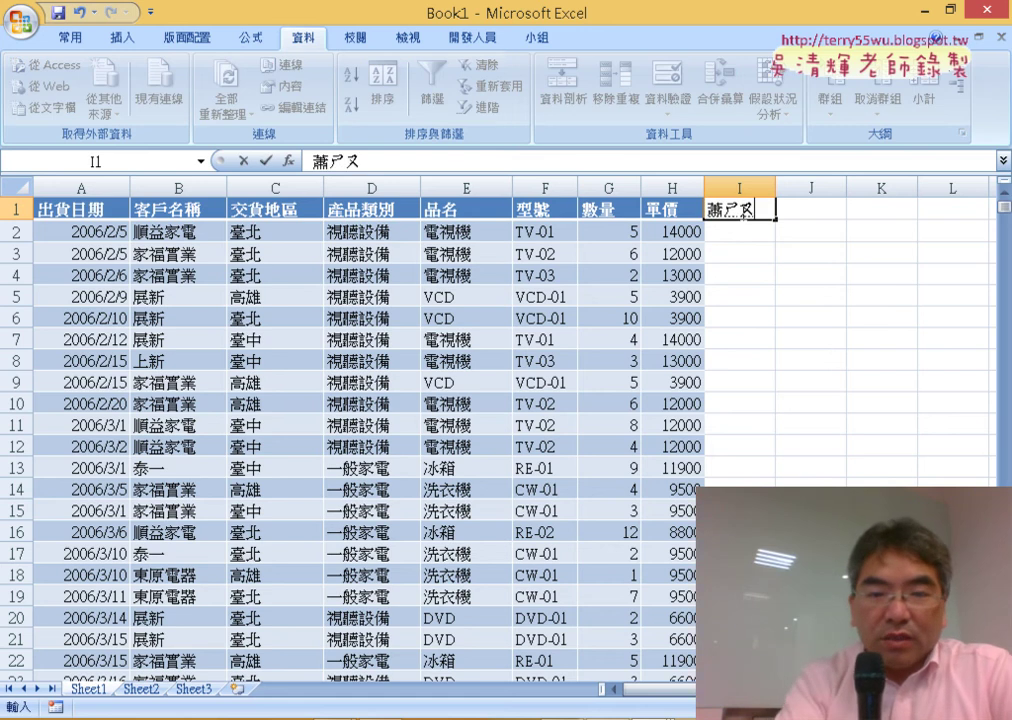
type("ˋ")
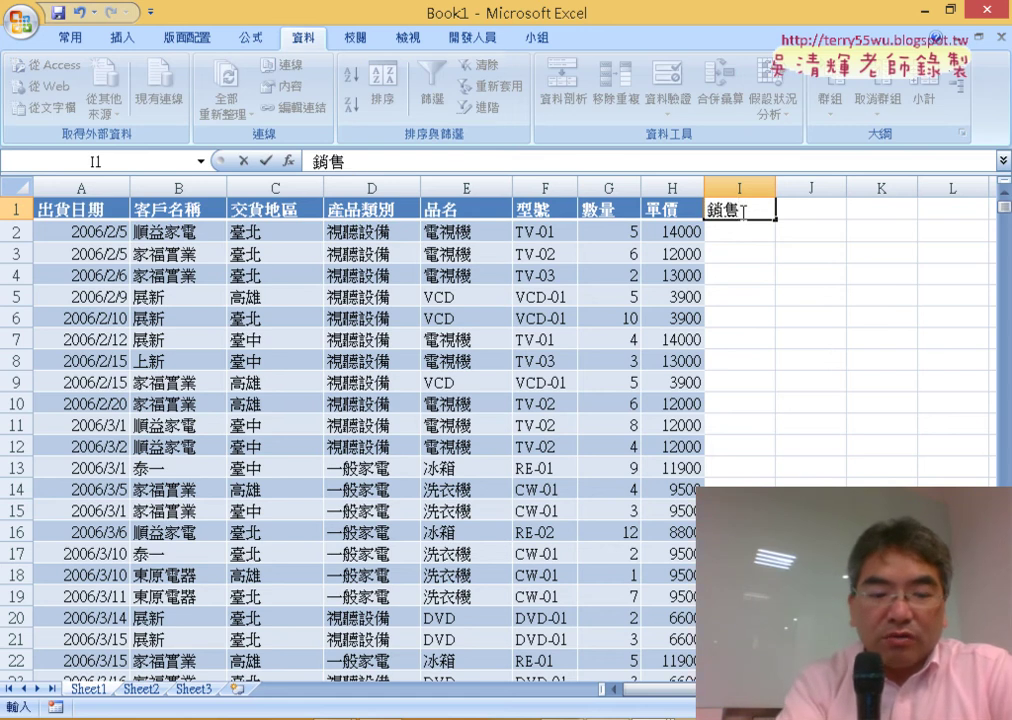
type("ㄜˊ")
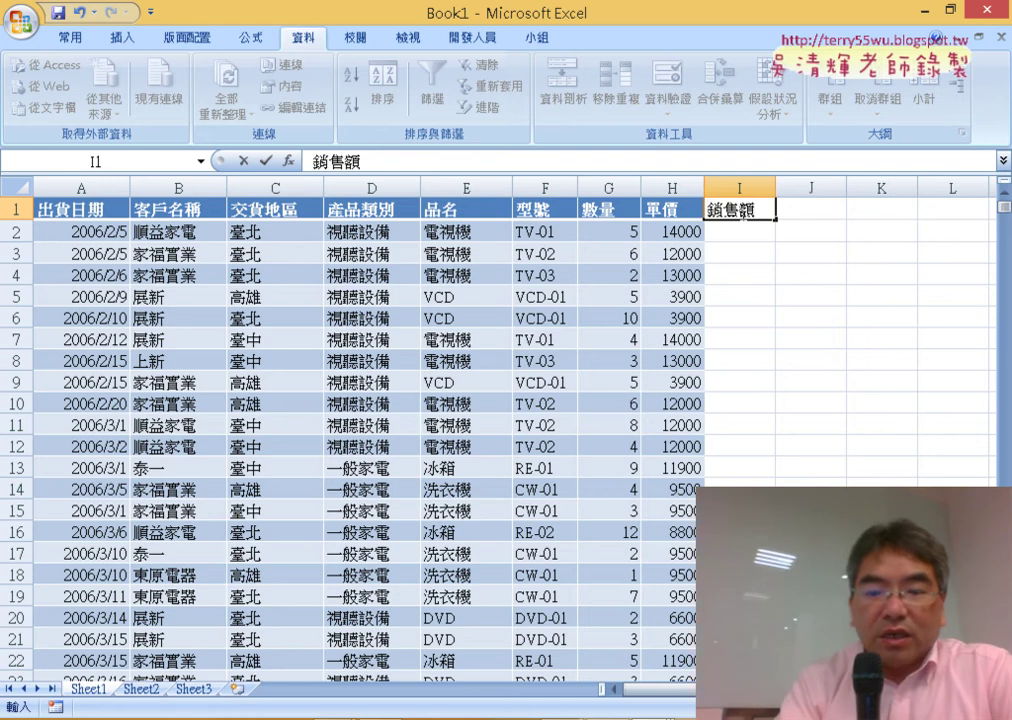
key("Return")
key("Return")
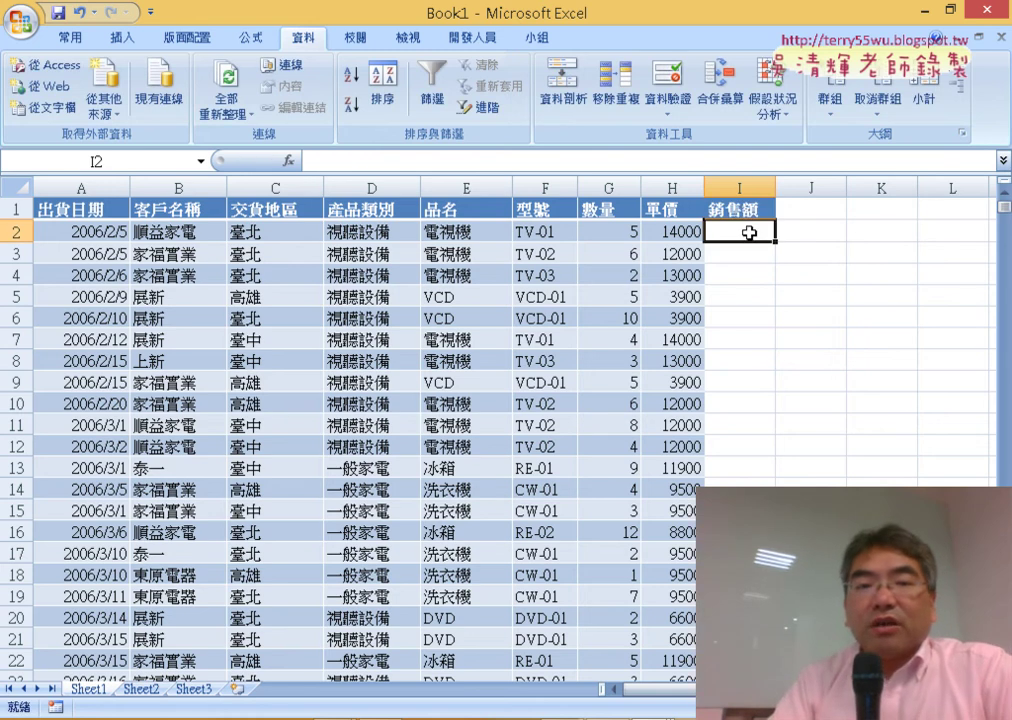
Step: Enter =G2*H2 in I2 and fill it down the whole 銷售額 column
left_click(465, 166)
type("ㄦ")
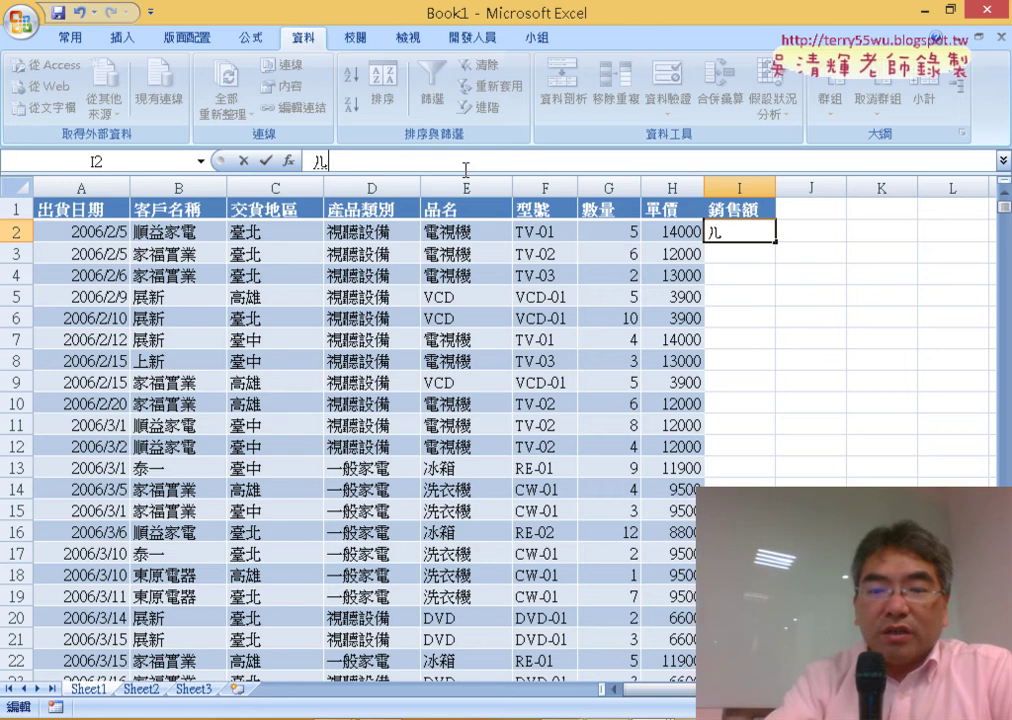
key("BackSpace")
type("=")
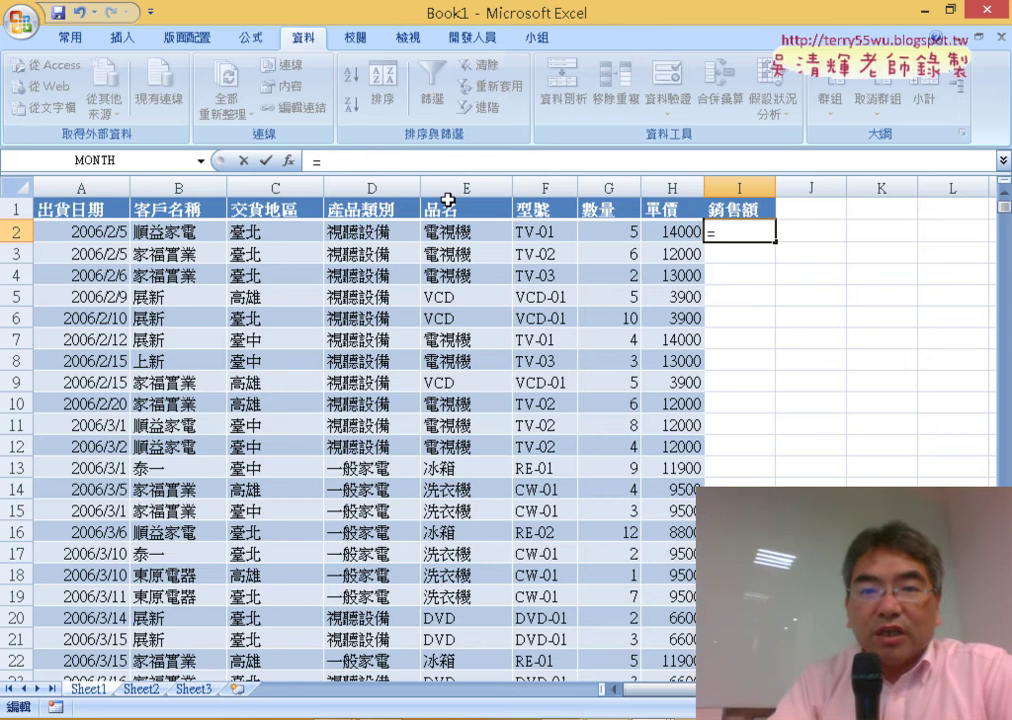
left_click(634, 235)
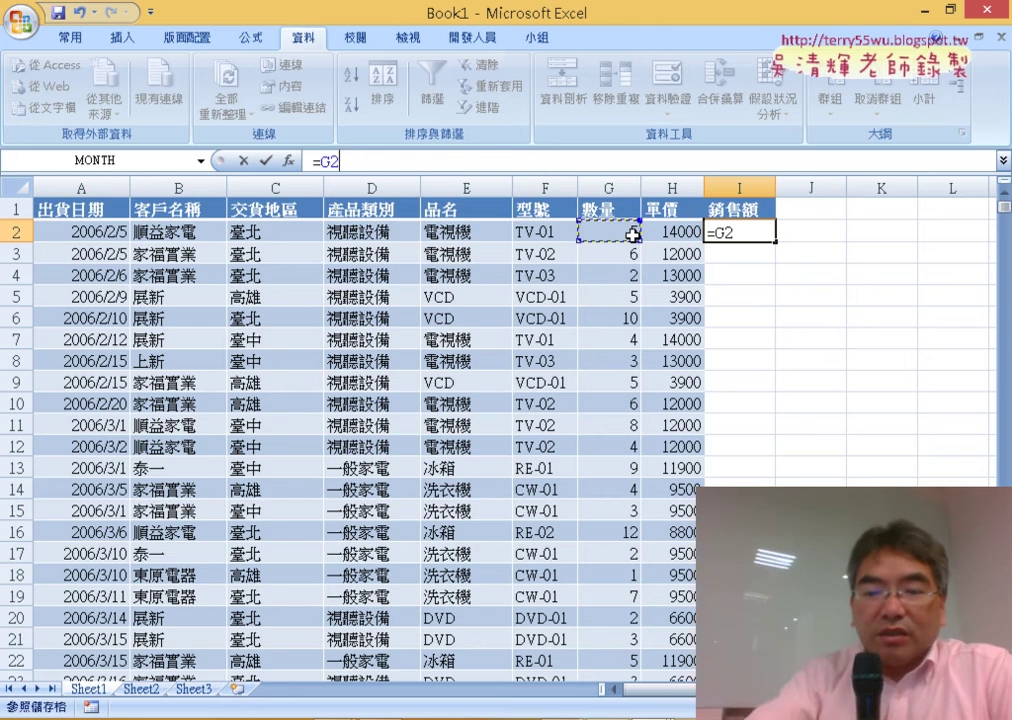
type("*")
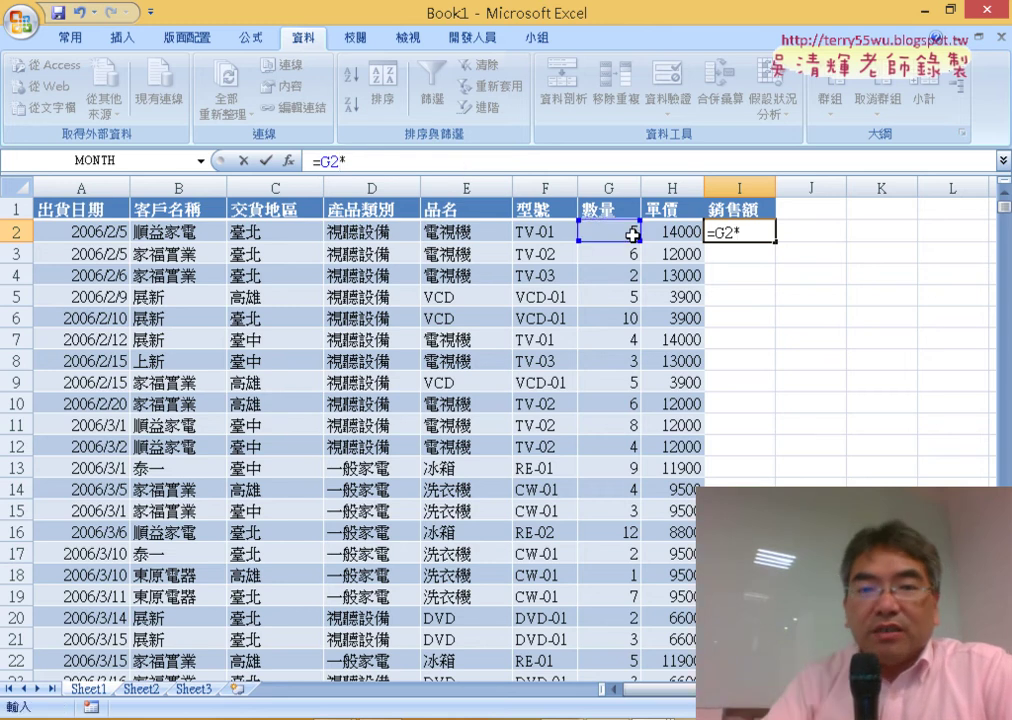
left_click(679, 236)
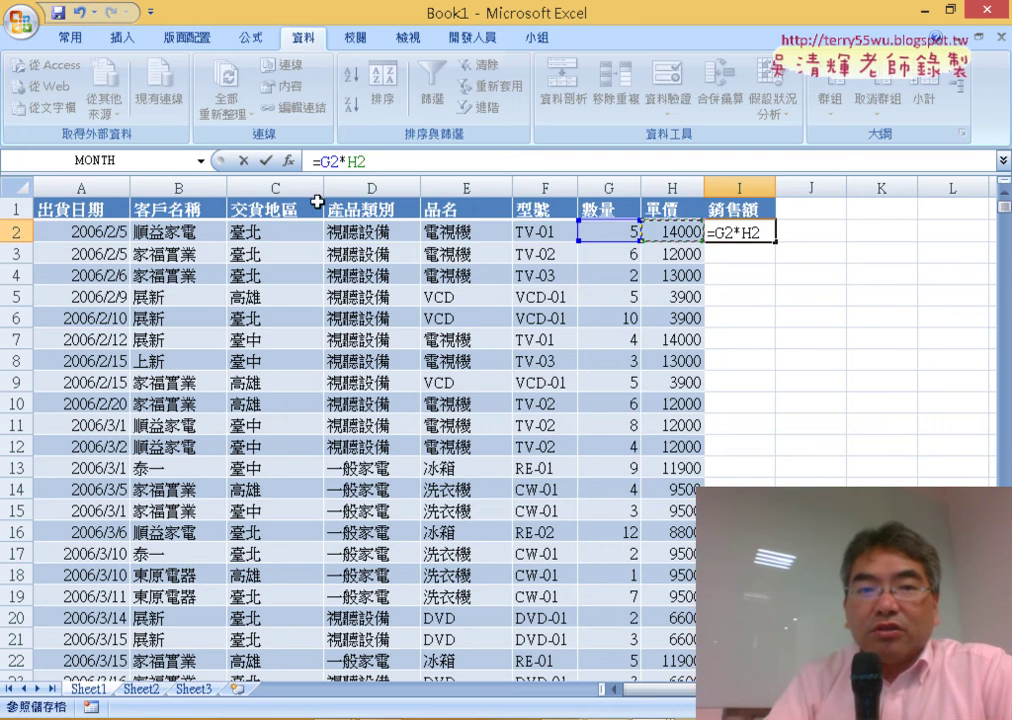
left_click(265, 160)
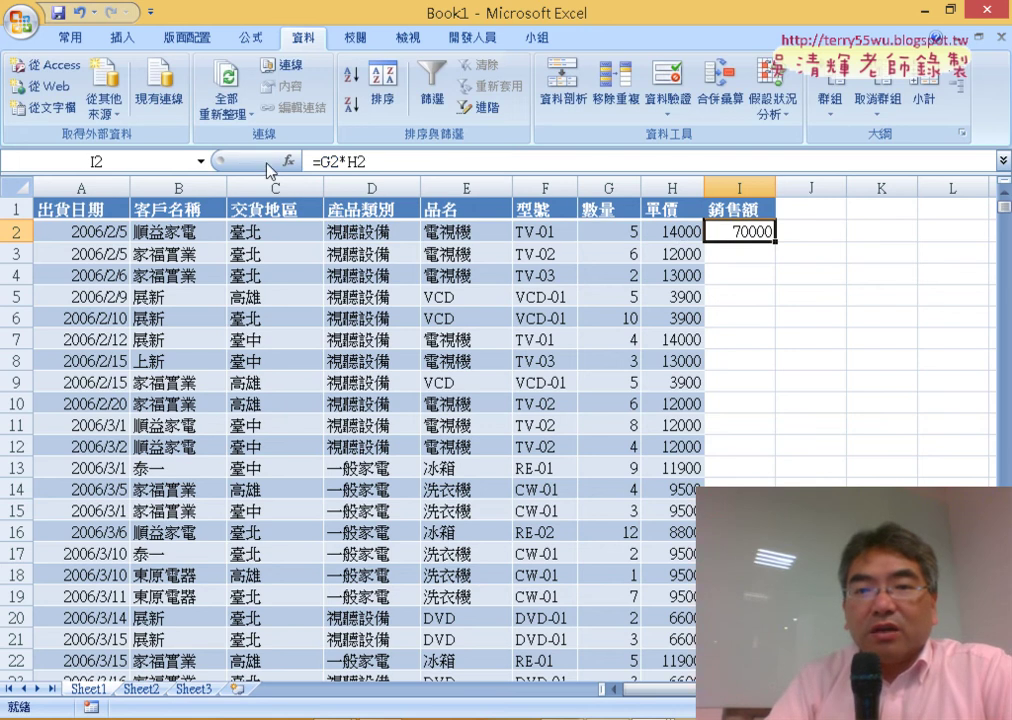
double_click(773, 240)
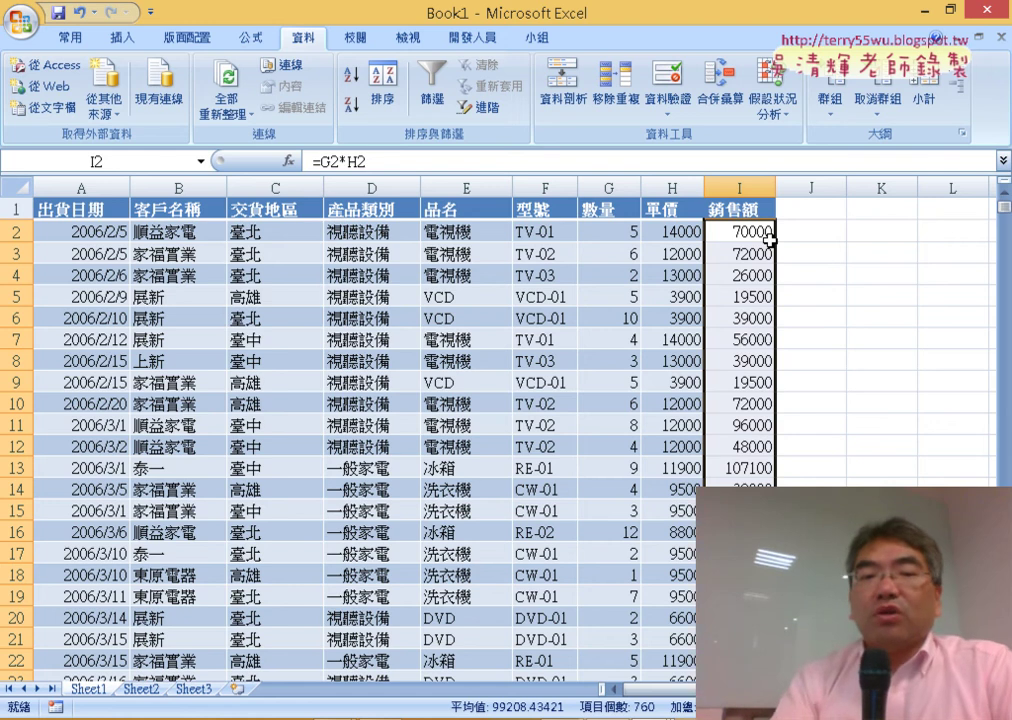
left_click(389, 320)
Step: Insert a pivot table of the sales data on a new worksheet
left_click(120, 37)
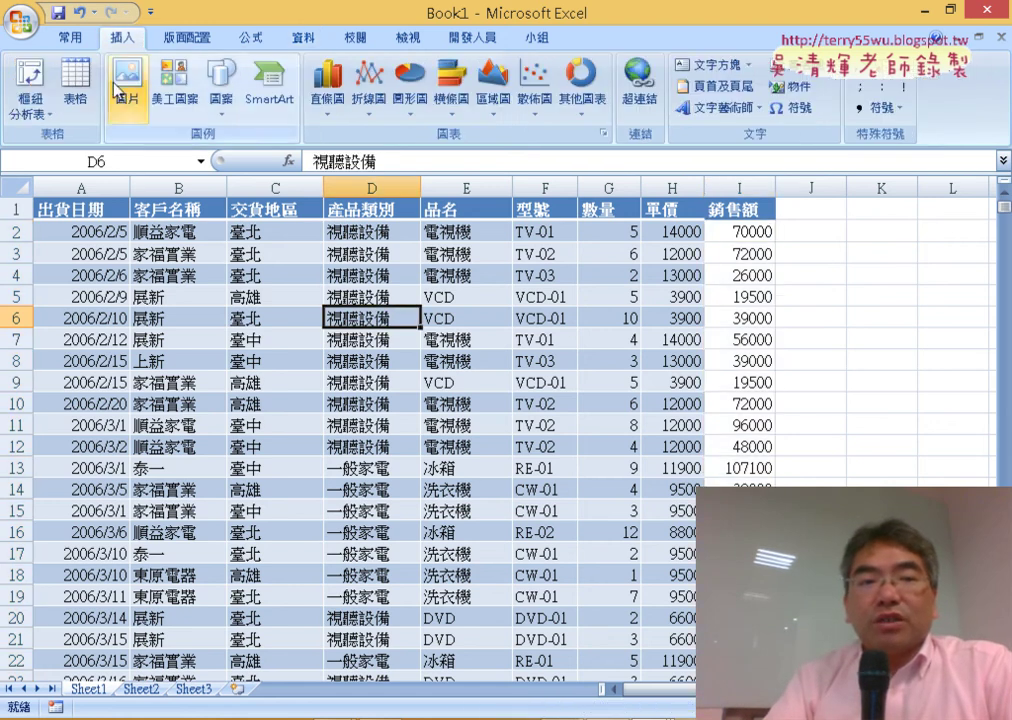
left_click(28, 75)
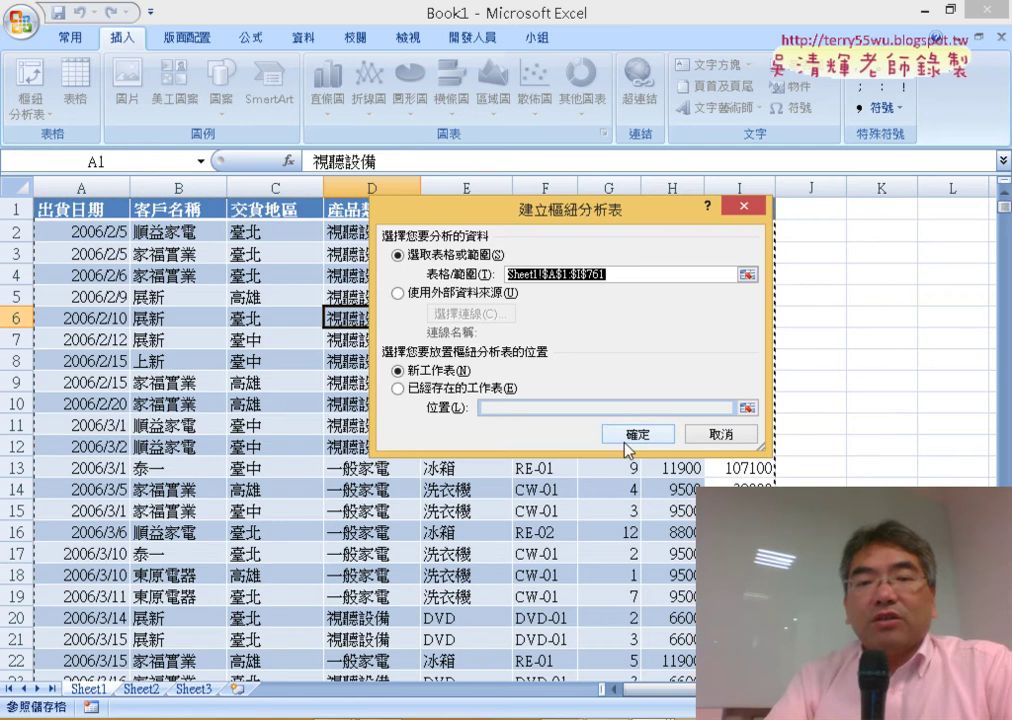
left_click(637, 434)
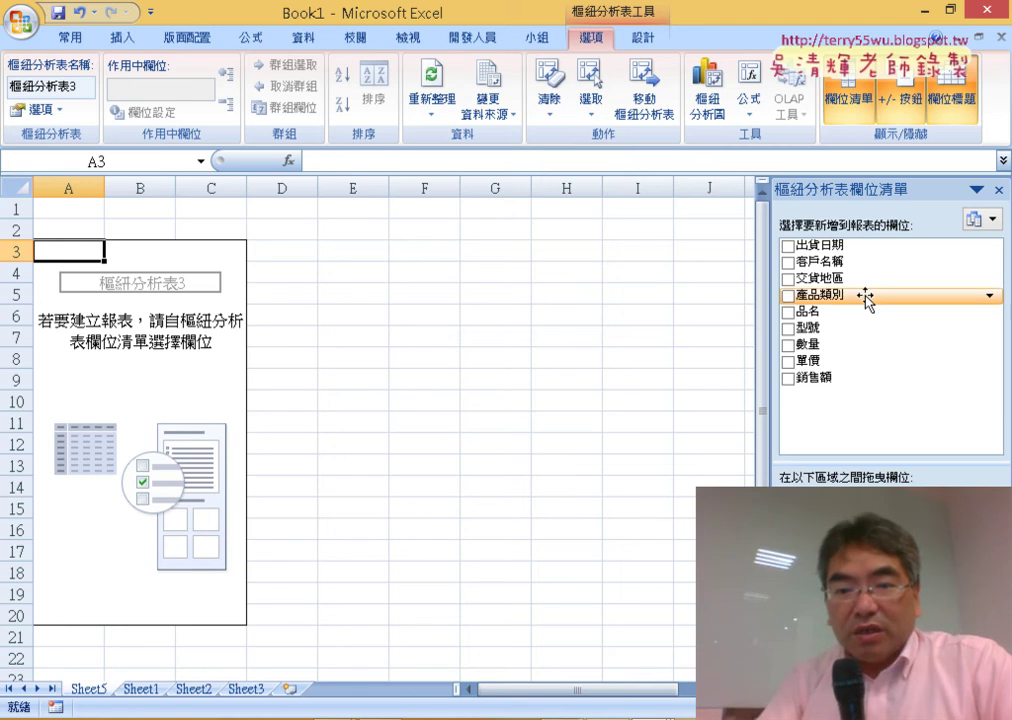
Step: Put 產品類別 and 品名 in the pivot rows and 出貨日期 in the column labels
left_click(789, 295)
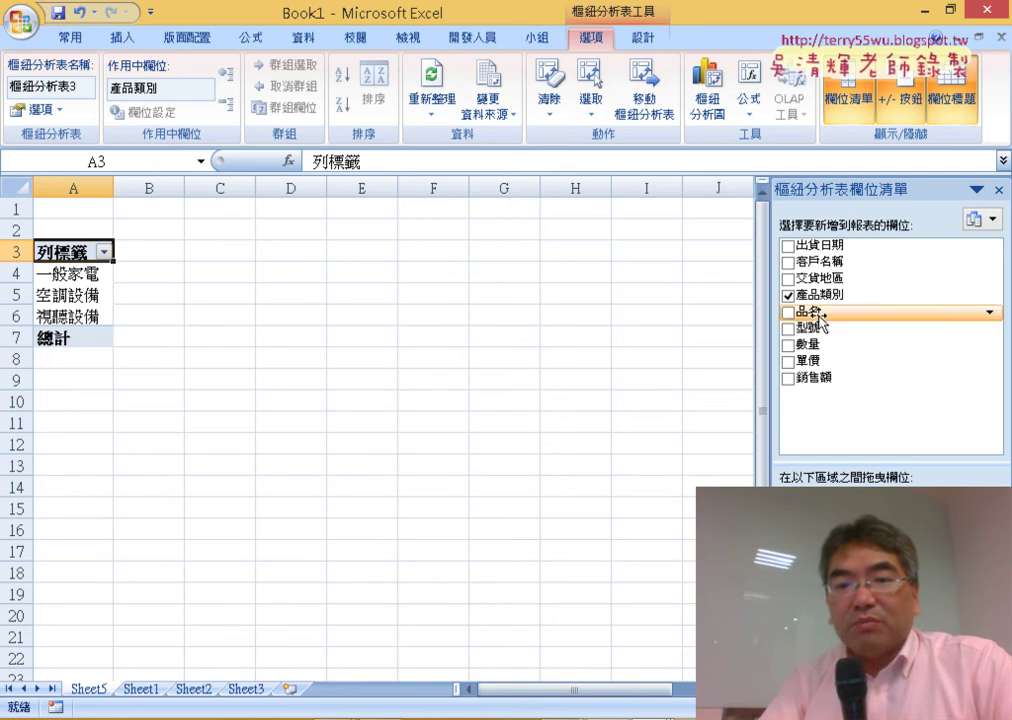
left_click(808, 312)
left_click(789, 312)
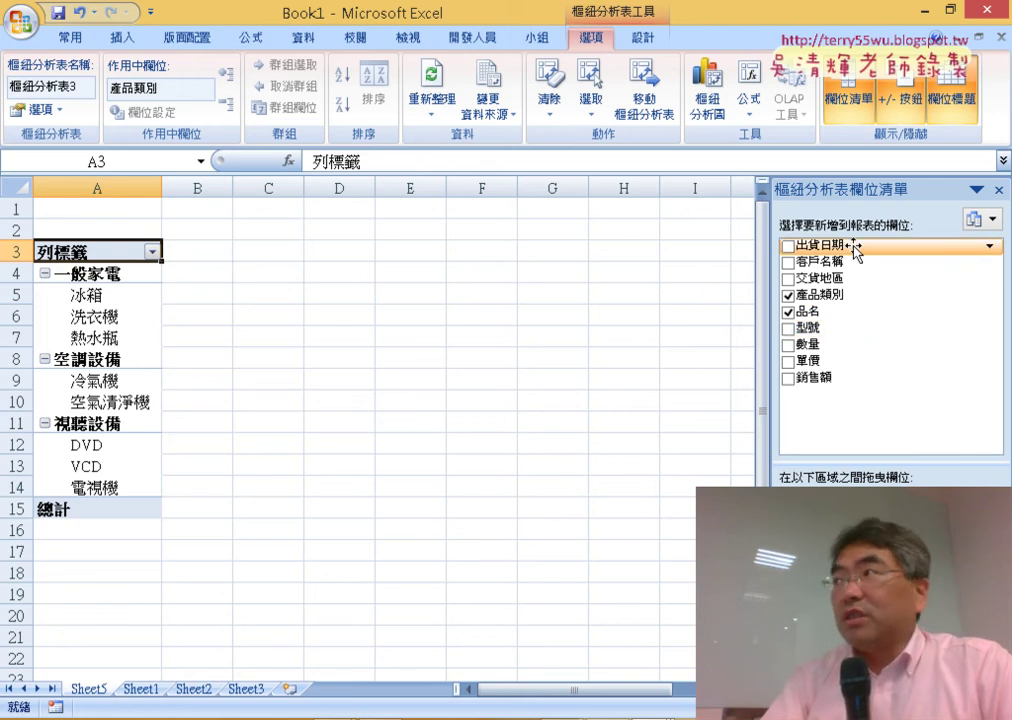
left_click_drag(853, 250, 885, 323)
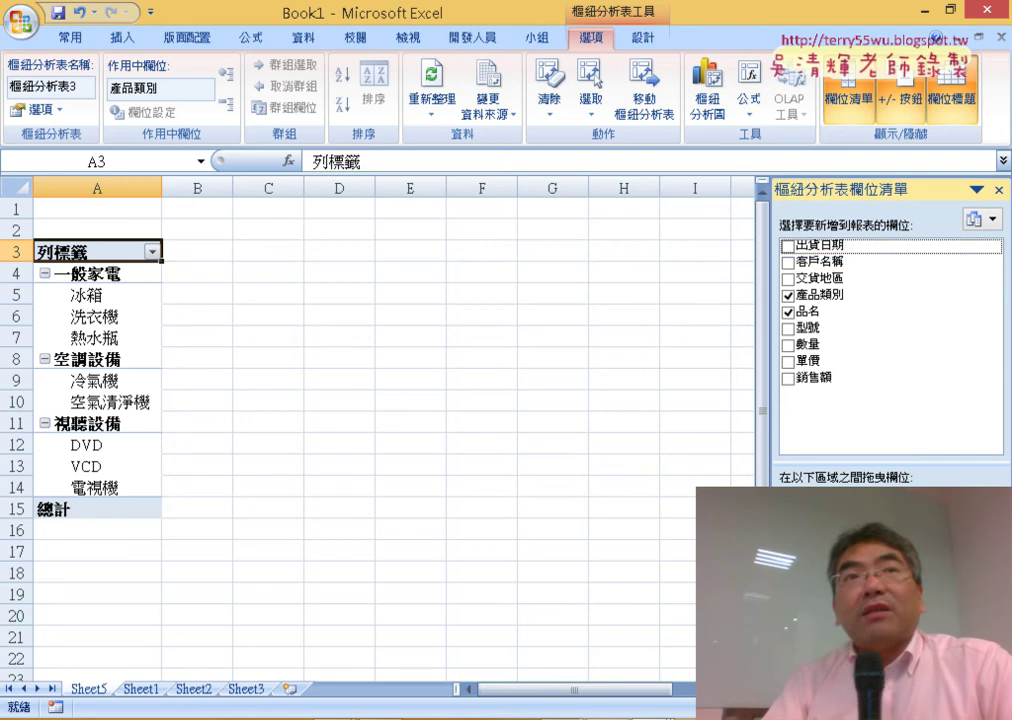
left_click_drag(885, 323, 880, 600)
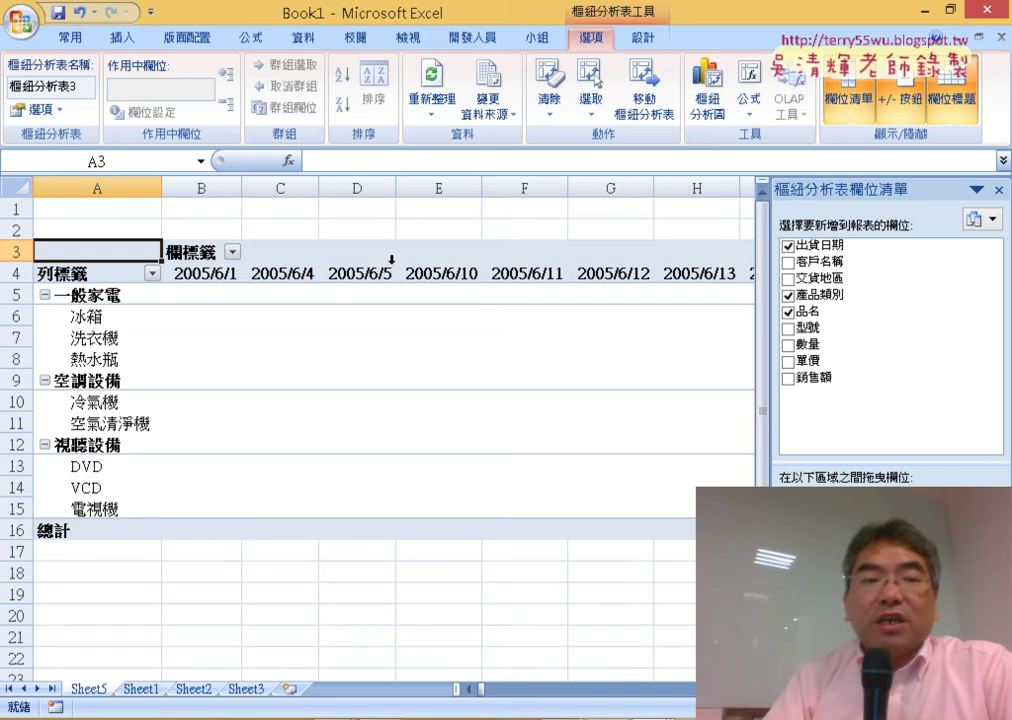
Step: Group the 出貨日期 column labels by 年 instead of 月
right_click(216, 273)
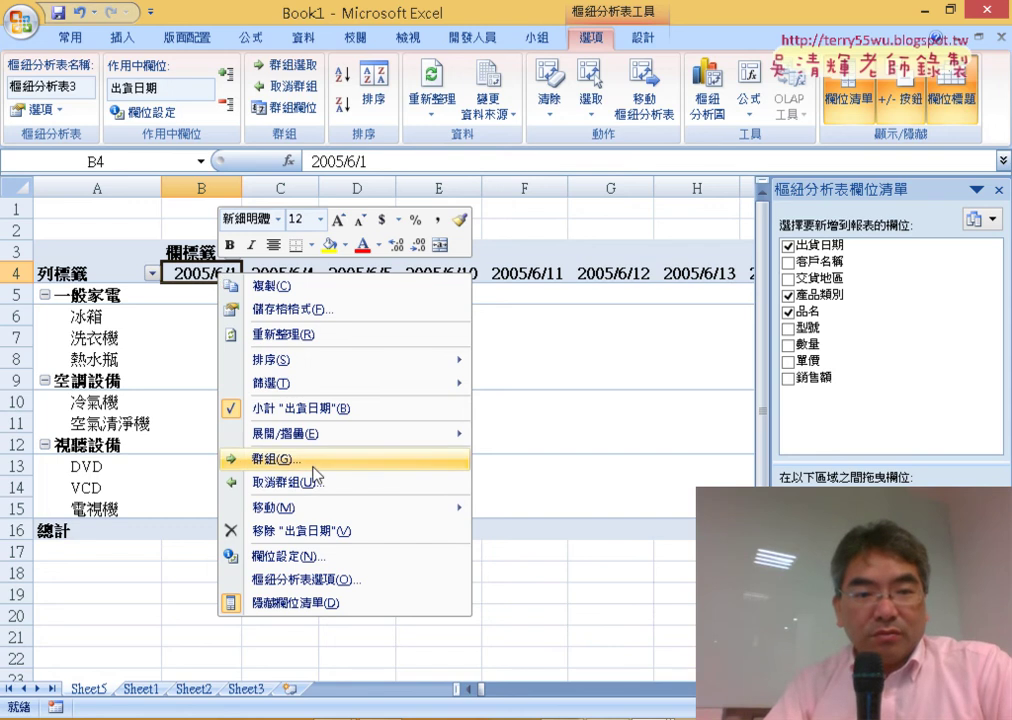
left_click(316, 474)
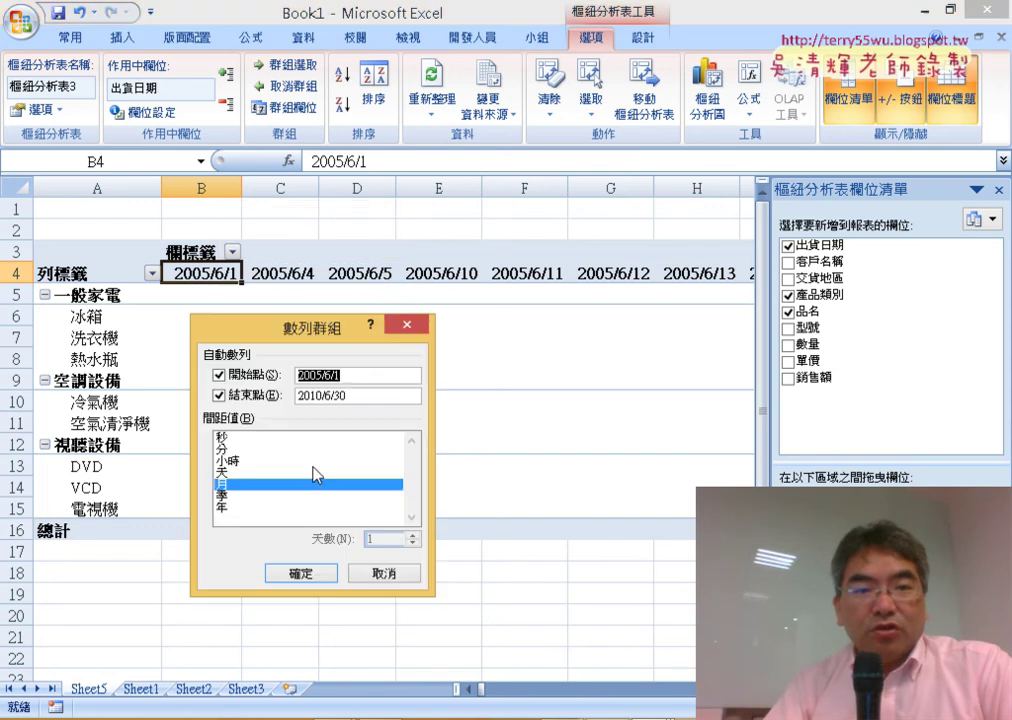
left_click_drag(313, 328, 710, 53)
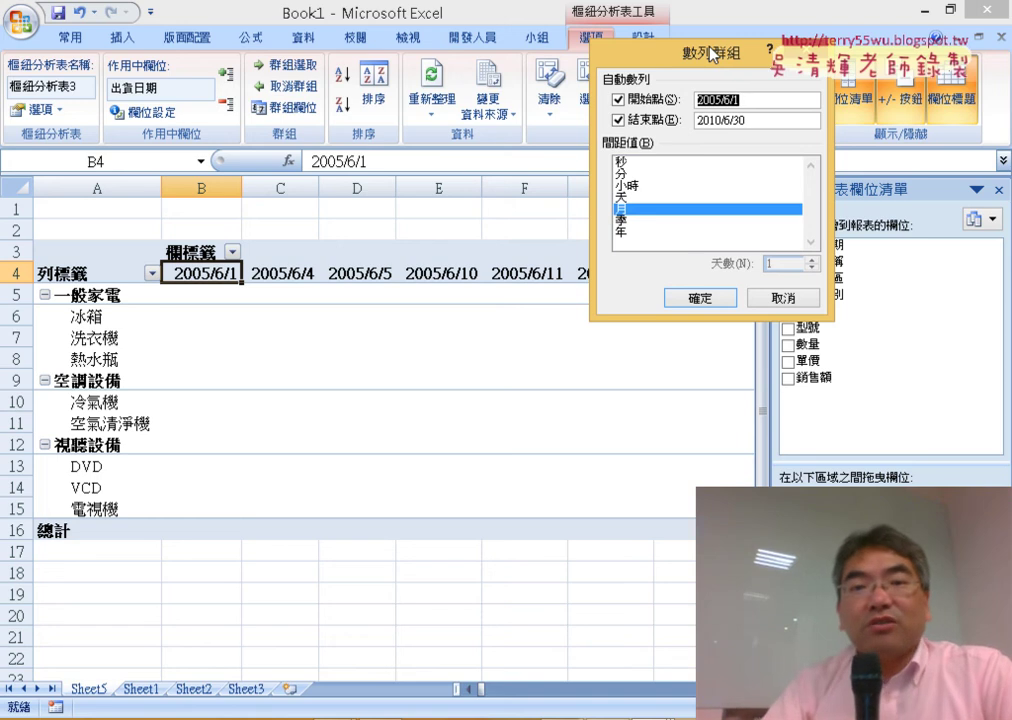
left_click(625, 233)
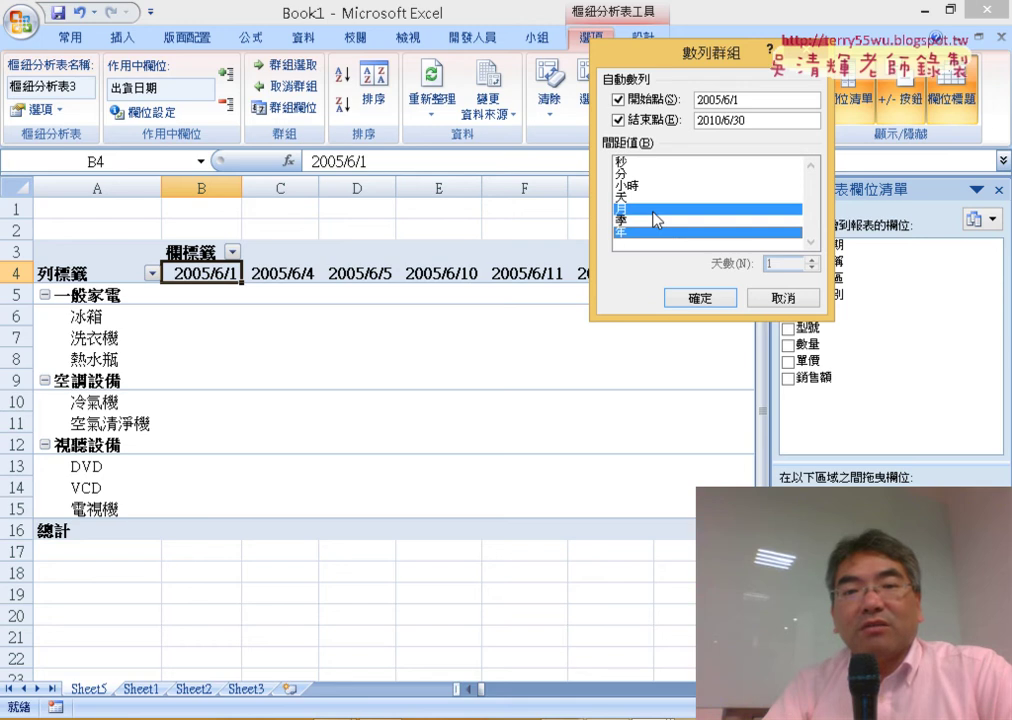
left_click(653, 212)
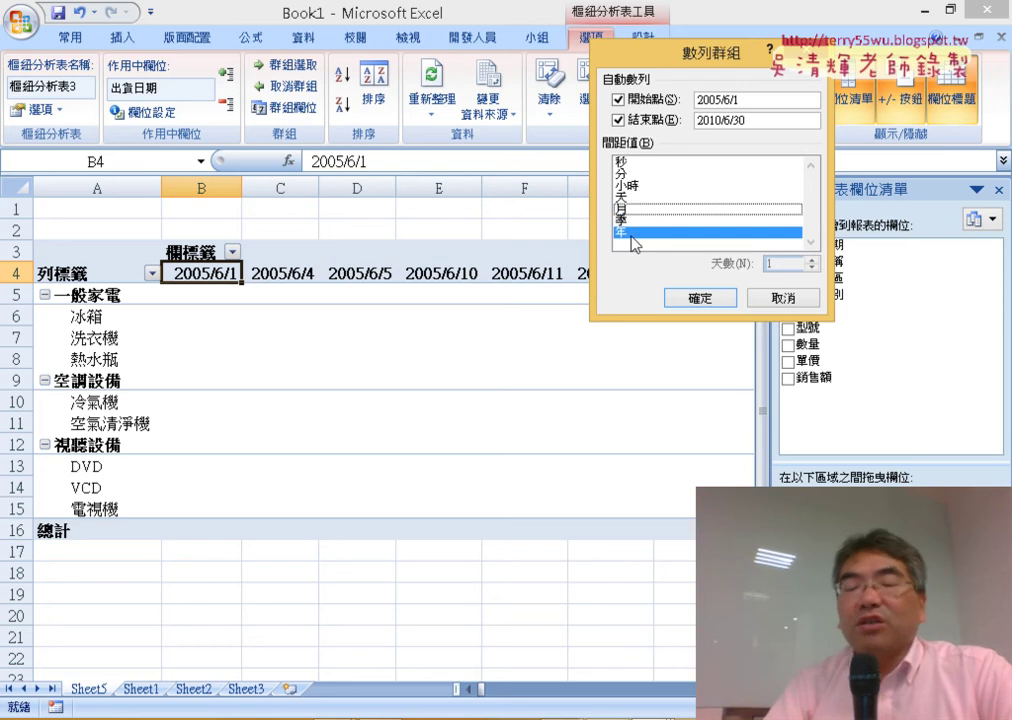
left_click(687, 300)
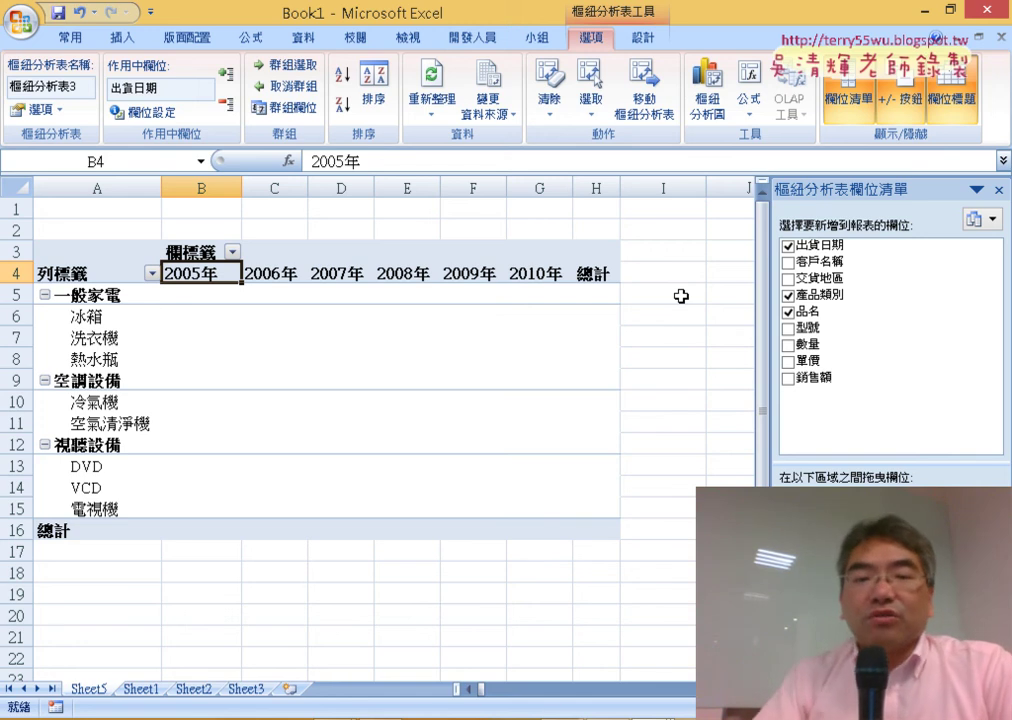
Step: Add 銷售額 to the pivot values, then show the 資料 tab and go to Sheet1
left_click_drag(812, 377, 840, 500)
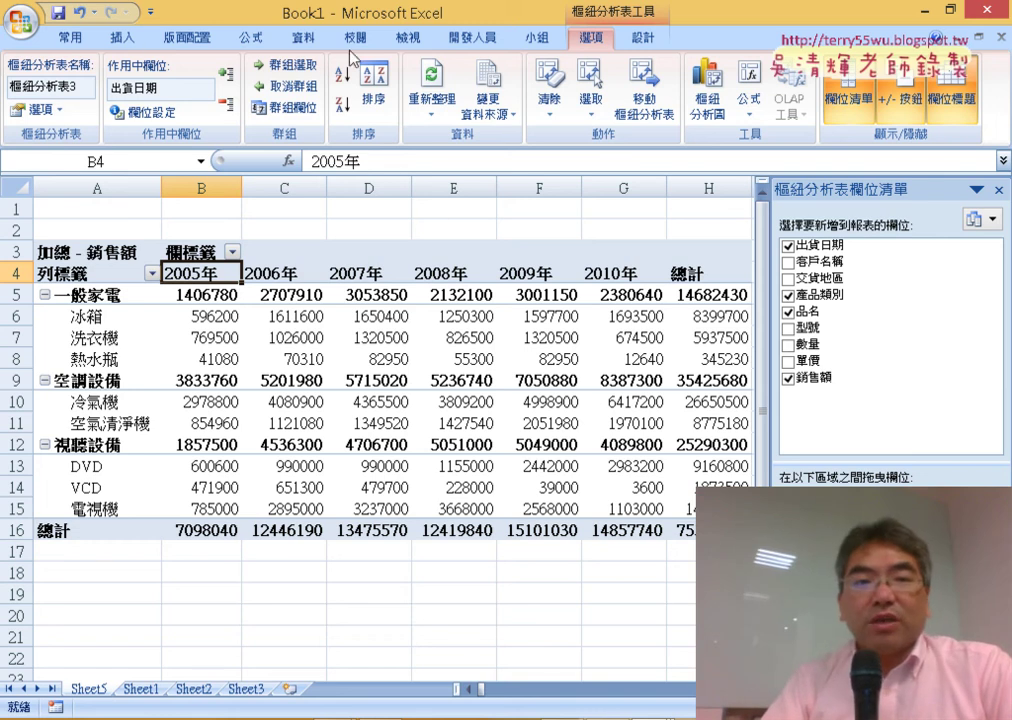
left_click(302, 37)
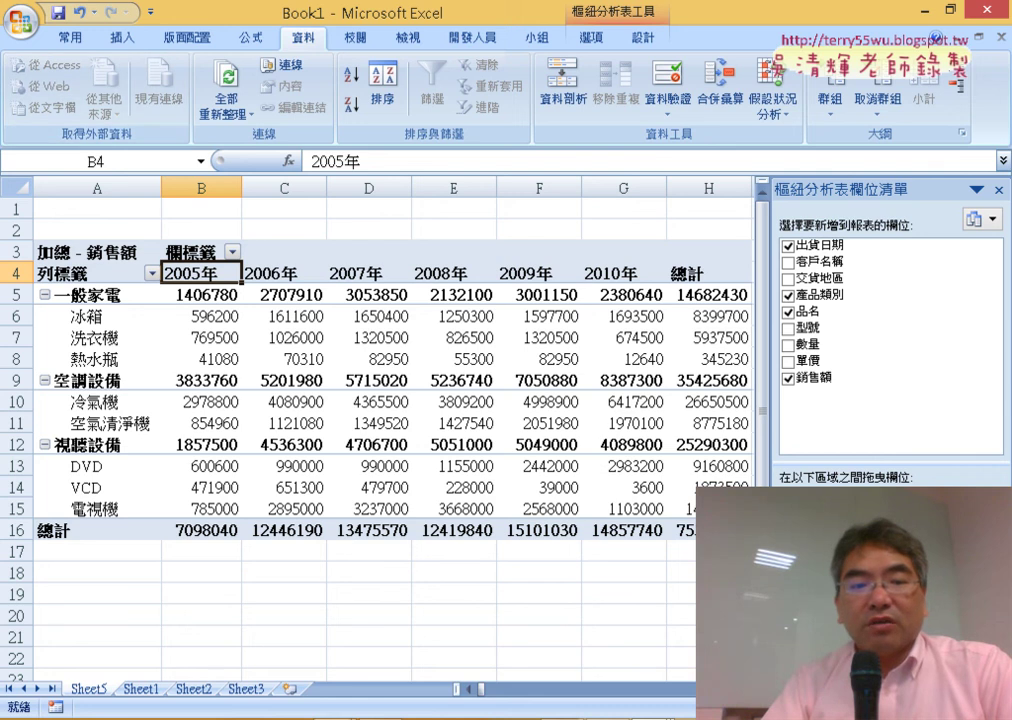
left_click(145, 690)
Step: On Sheet2, look through the 從其他來源 data source list, then close it
left_click(193, 689)
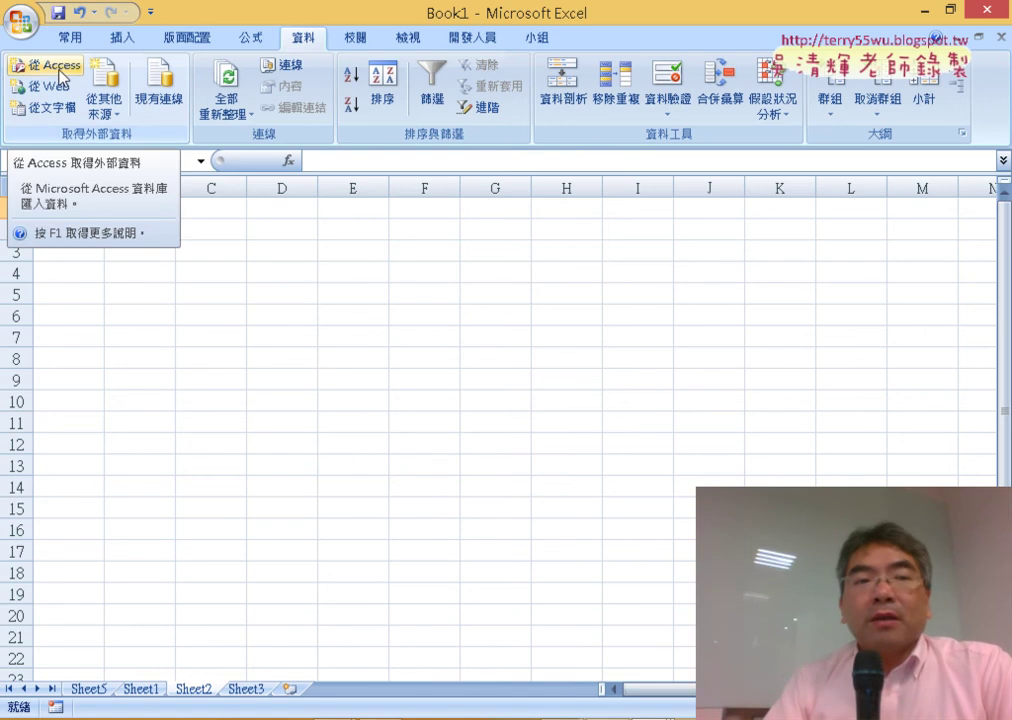
left_click(104, 105)
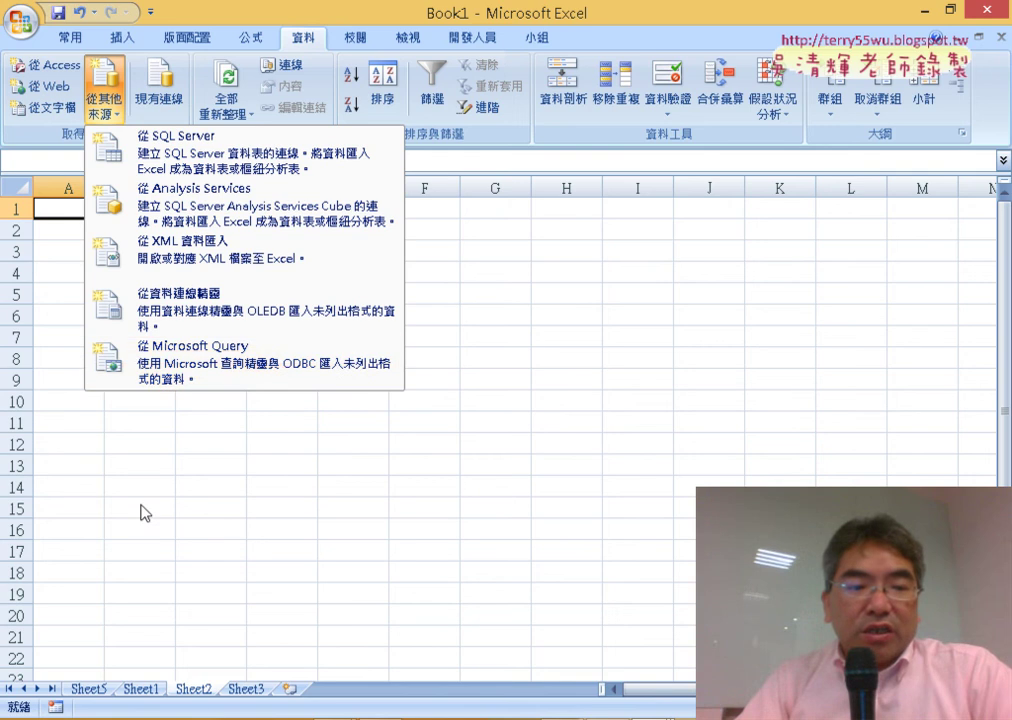
left_click(142, 689)
Step: Check the 銷售額 and 單價 columns on Sheet1, then return to Sheet2
left_click(142, 689)
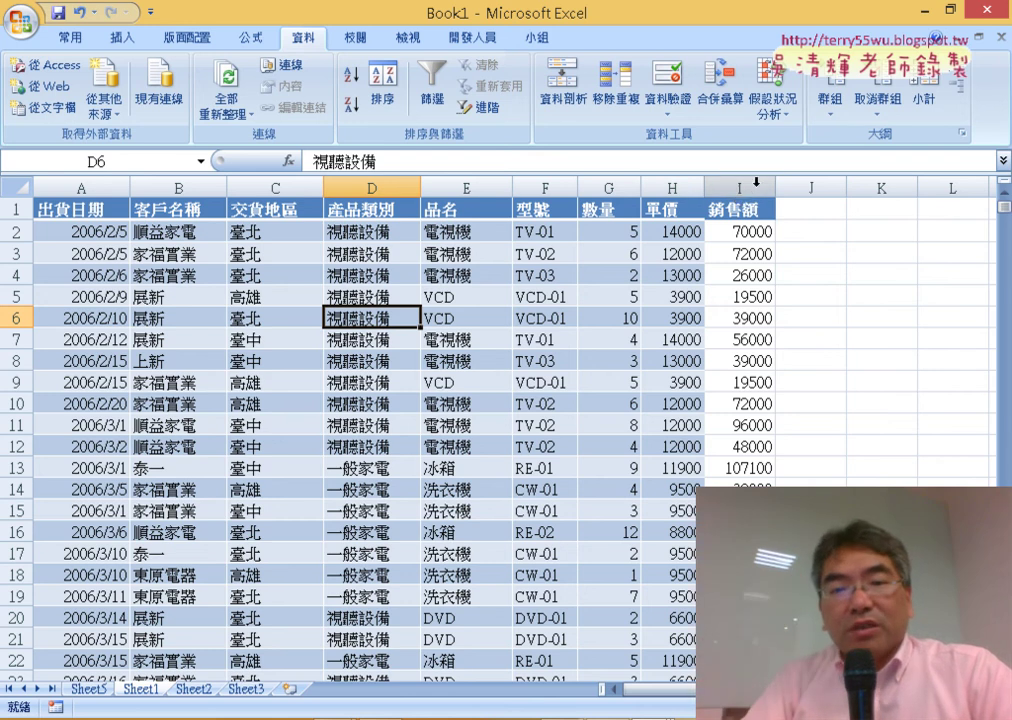
left_click(752, 188)
left_click(673, 186)
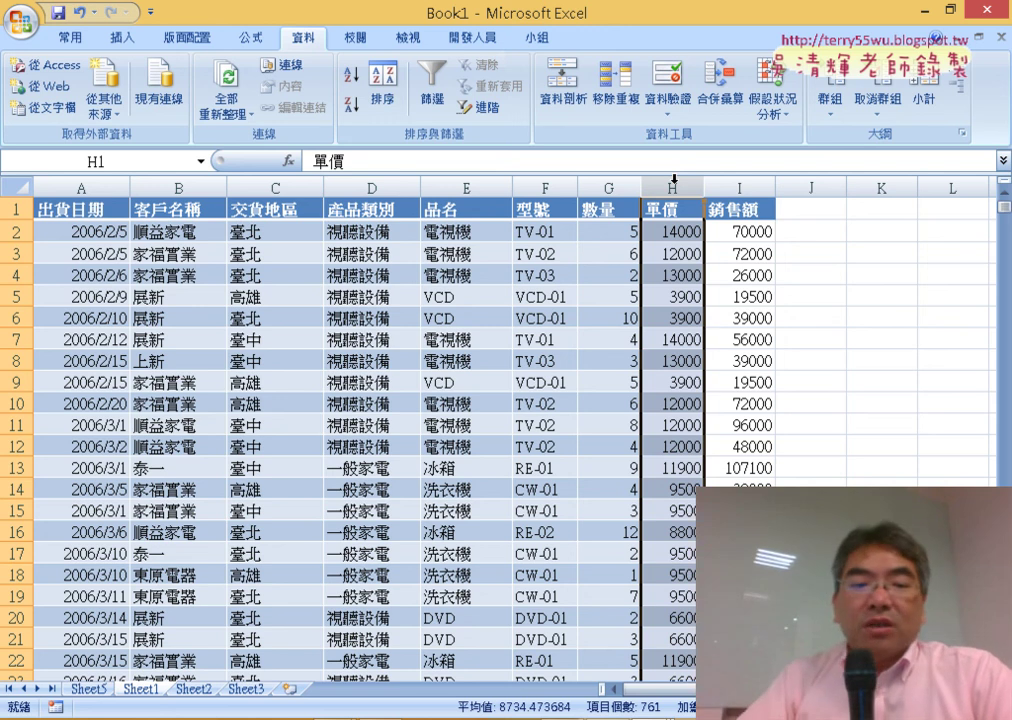
left_click(211, 693)
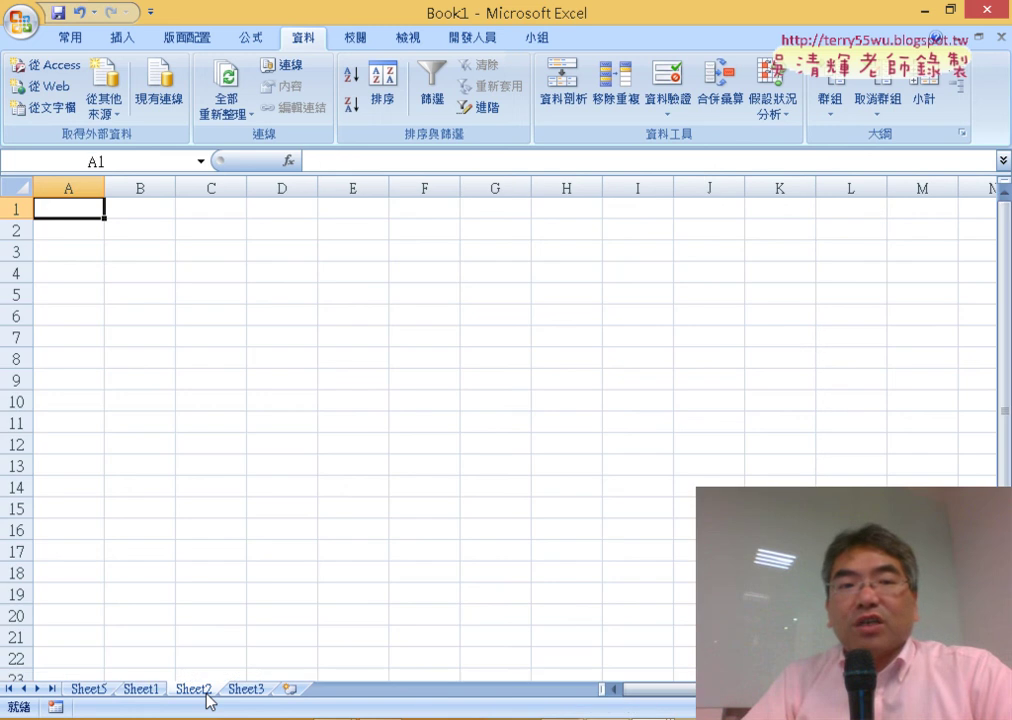
Step: Choose 從 Microsoft Query from the 從其他來源 list
left_click(115, 110)
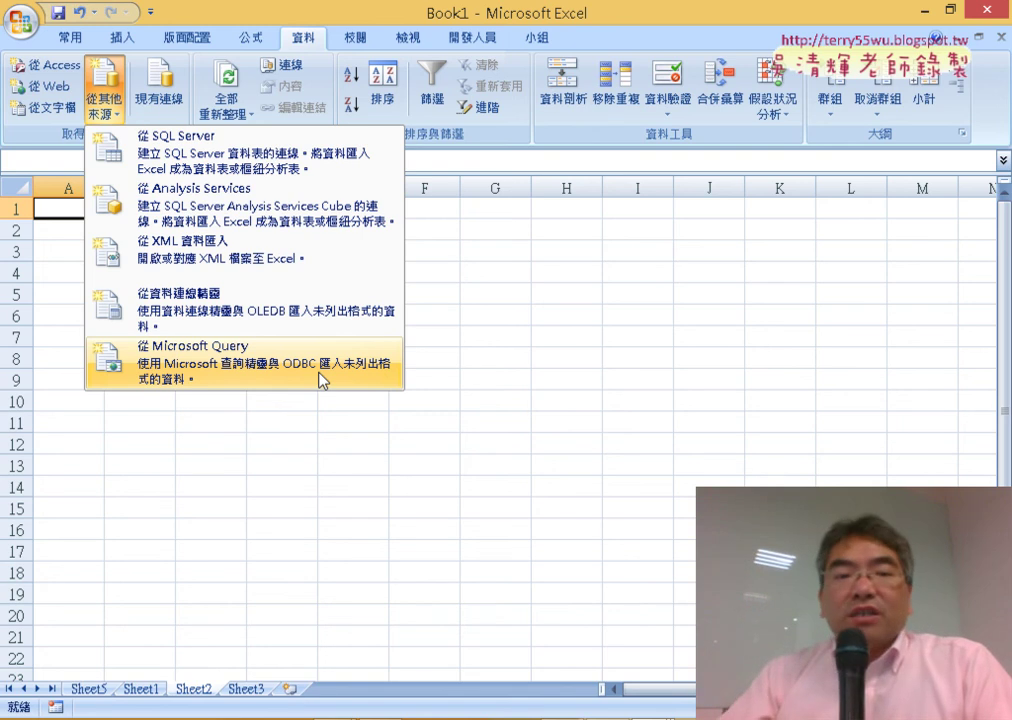
left_click(320, 378)
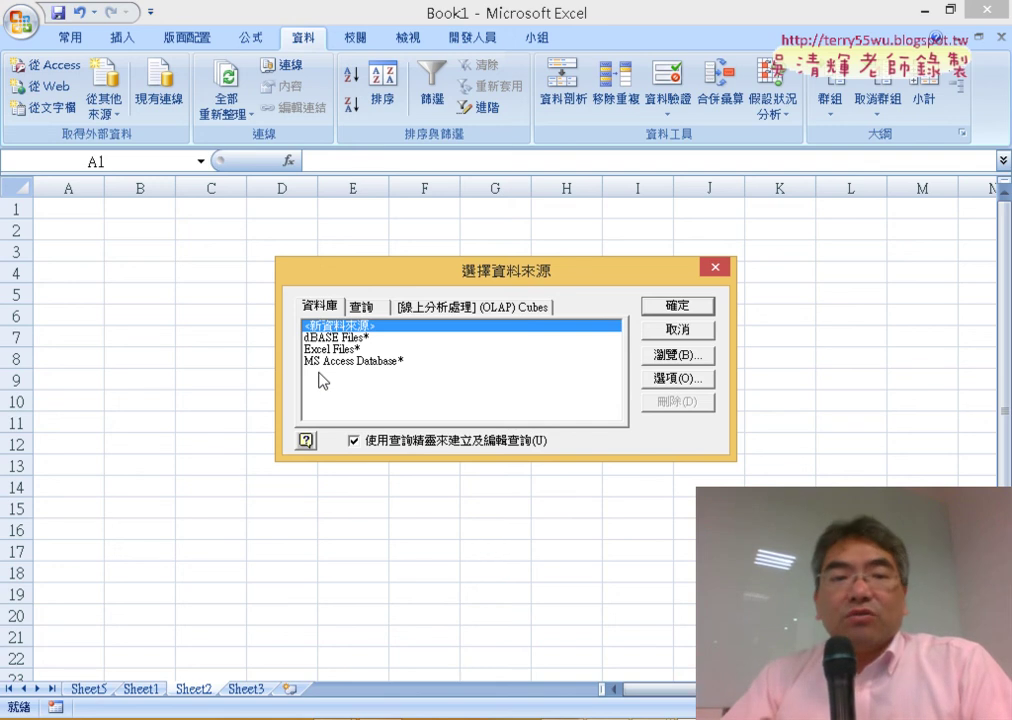
Step: Select MS Access Database* as the query data source and confirm
left_click(393, 366)
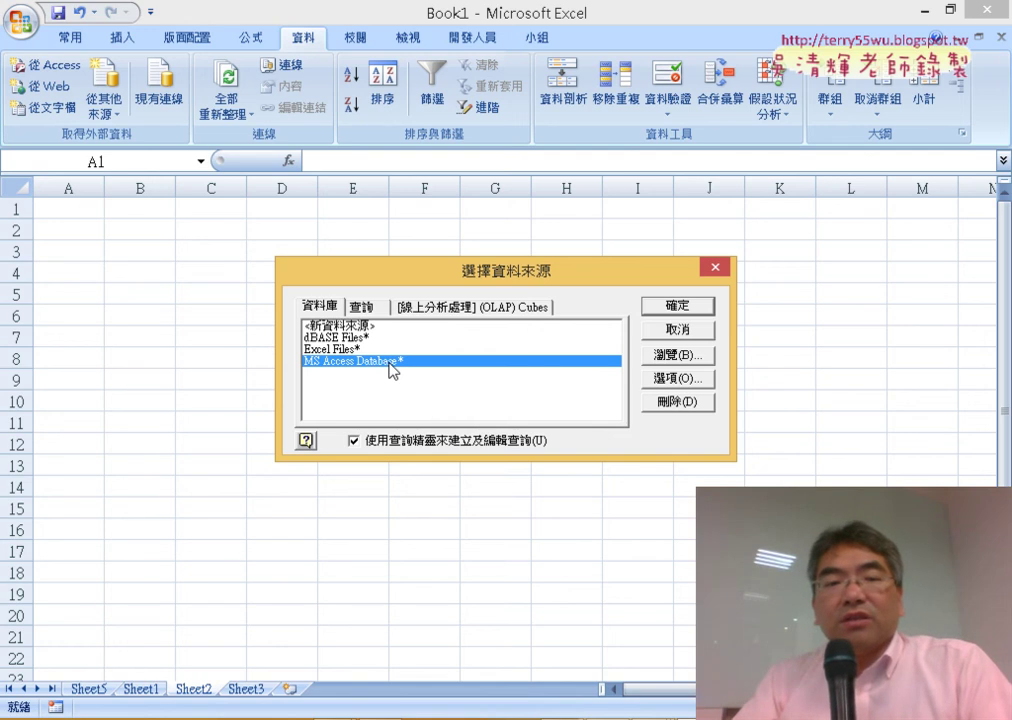
left_click_drag(519, 279, 516, 97)
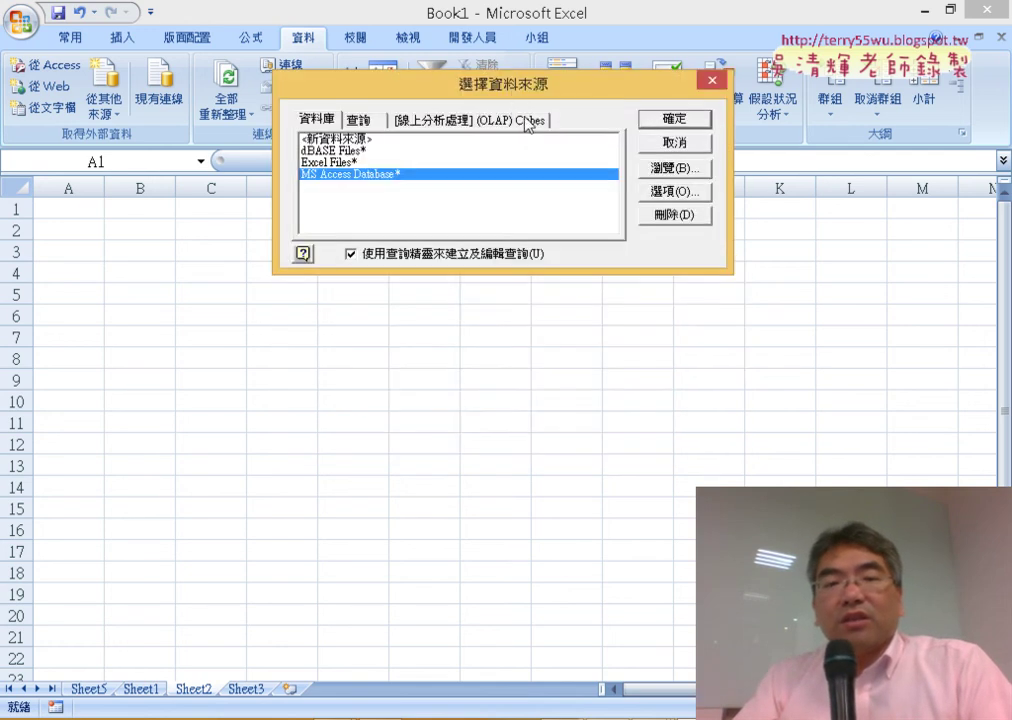
left_click(676, 122)
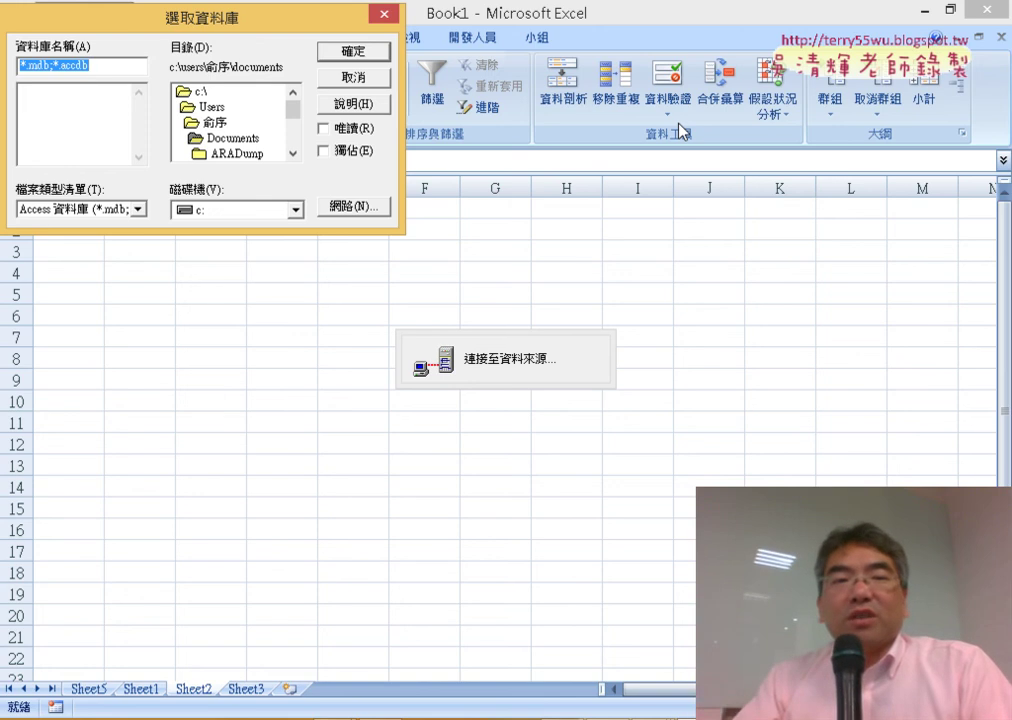
Step: Open Product.accdb from the c:\ root folder as the query database
left_click_drag(222, 12, 277, 69)
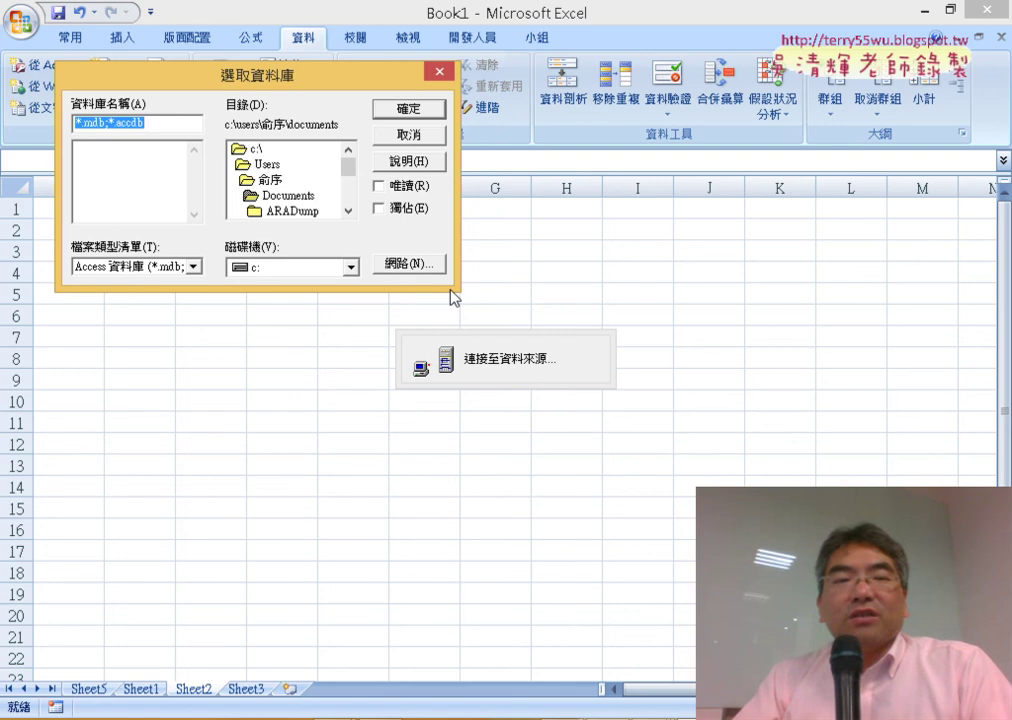
left_click(351, 267)
left_click(351, 267)
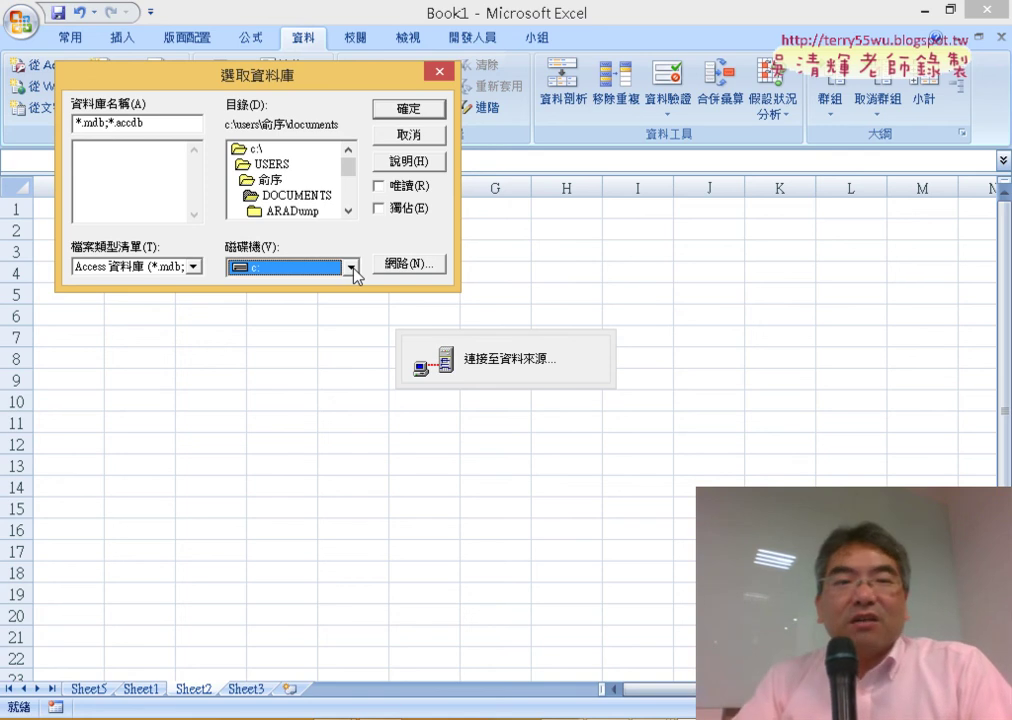
double_click(260, 150)
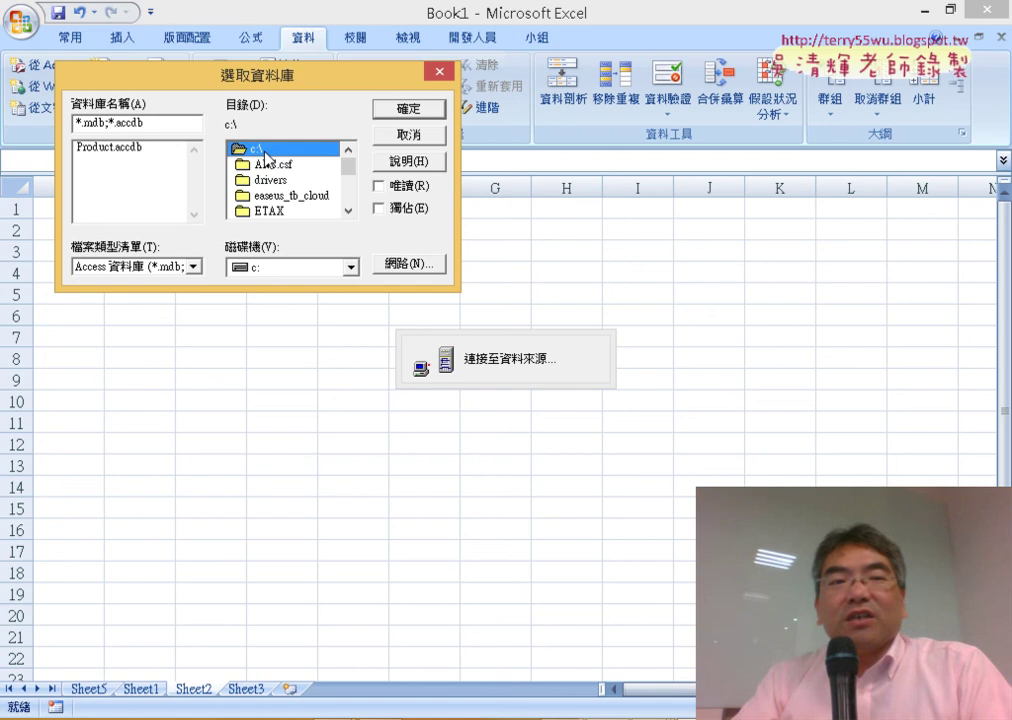
left_click(139, 156)
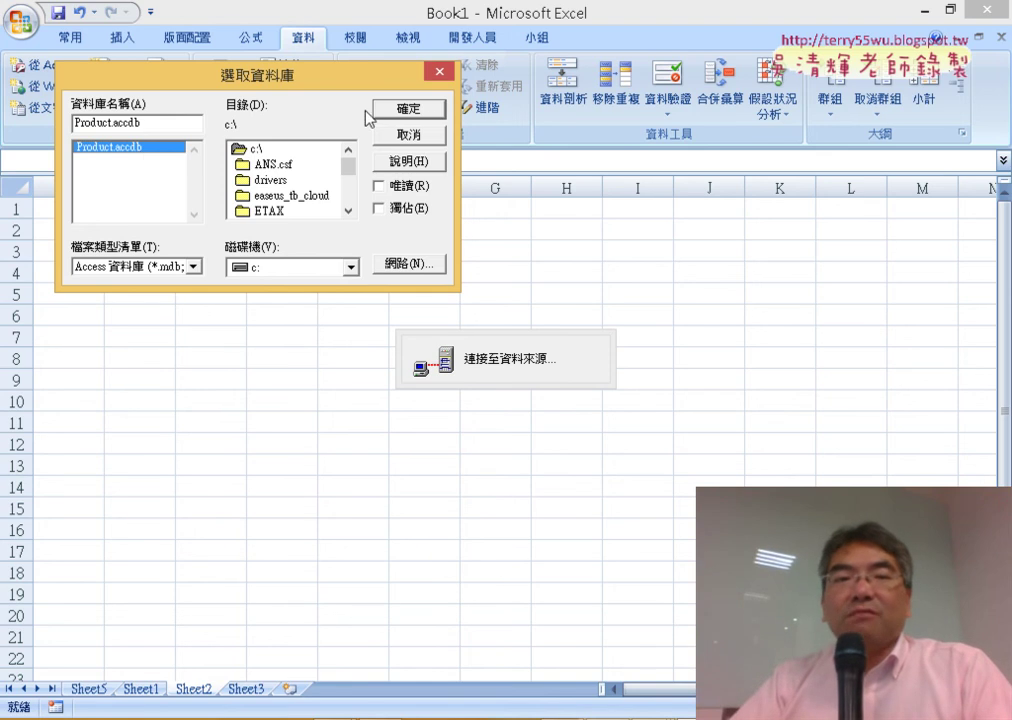
left_click(410, 110)
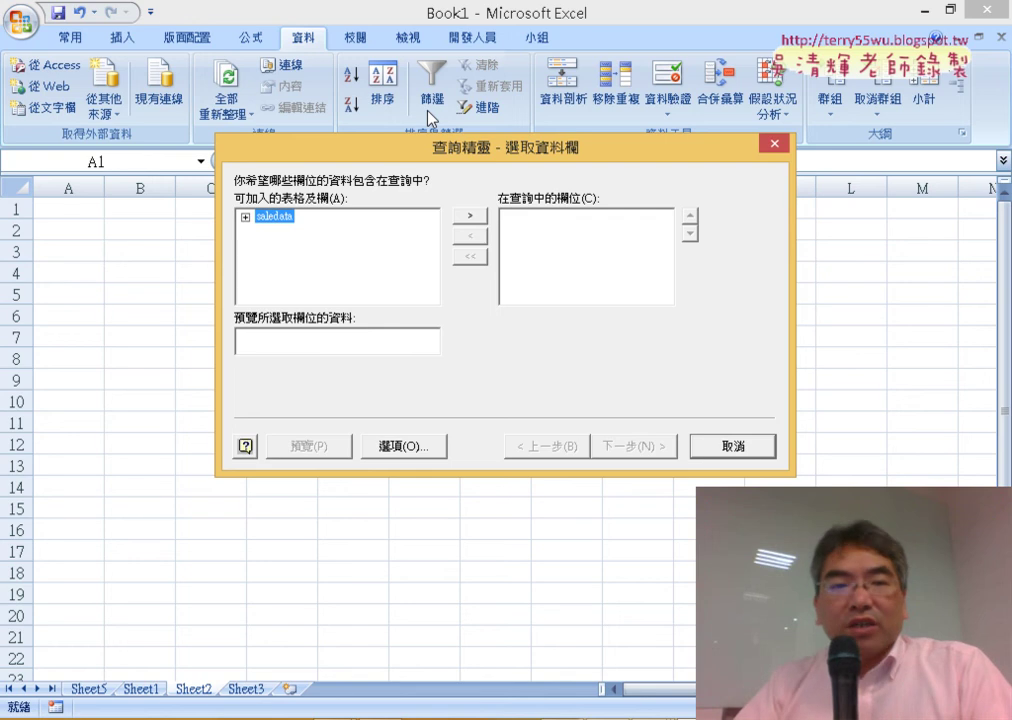
Step: Put all saledata columns, 出貨日期 through 單價, into the query and continue to 篩選資料
left_click(245, 217)
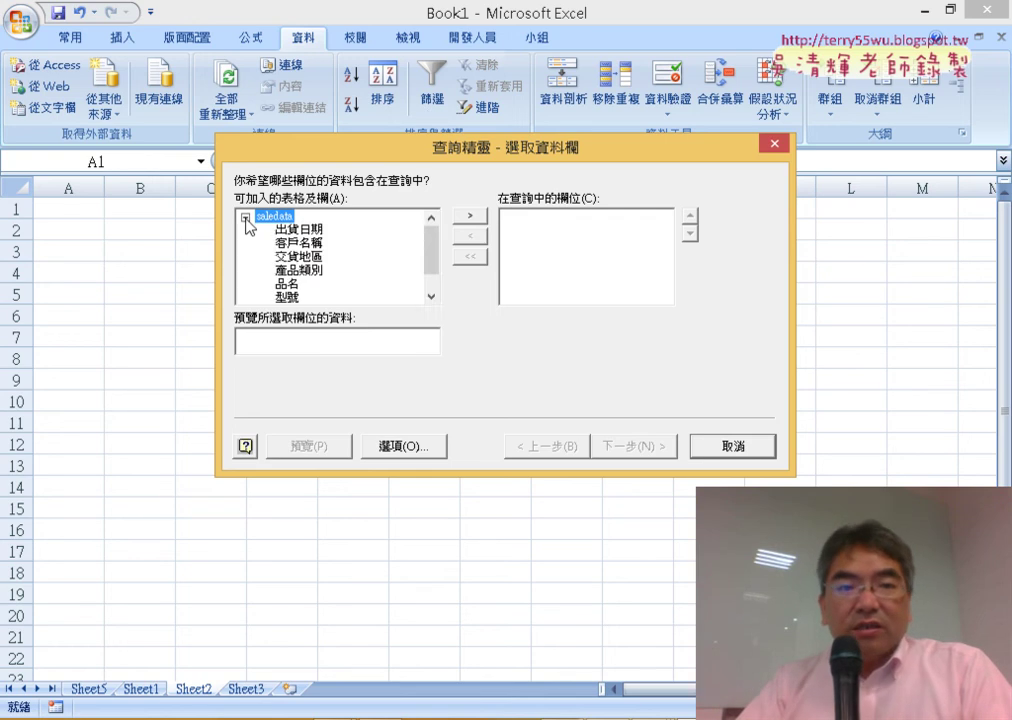
left_click(245, 217)
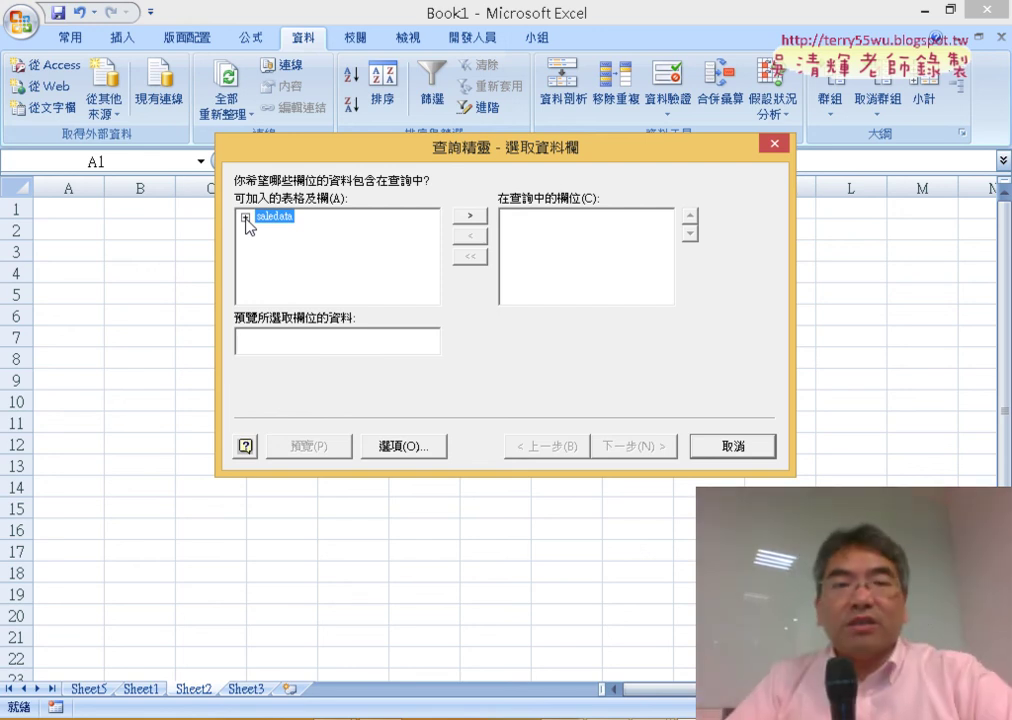
left_click(245, 217)
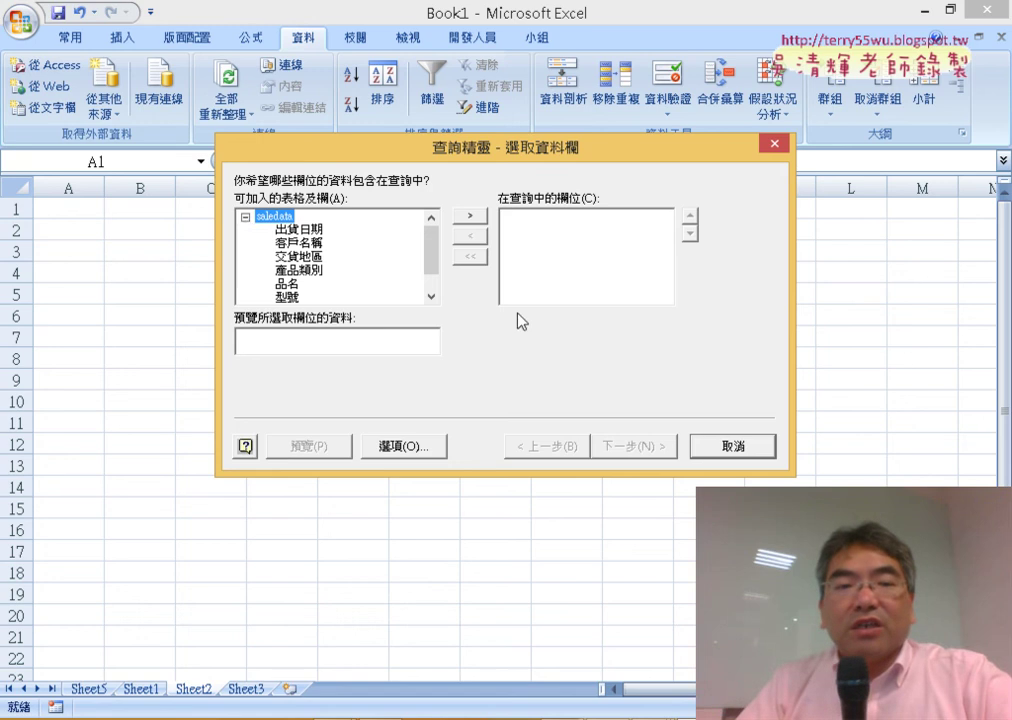
mouse_move(441, 241)
left_mouse_down()
mouse_move(441, 287)
mouse_move(430, 220)
left_mouse_up()
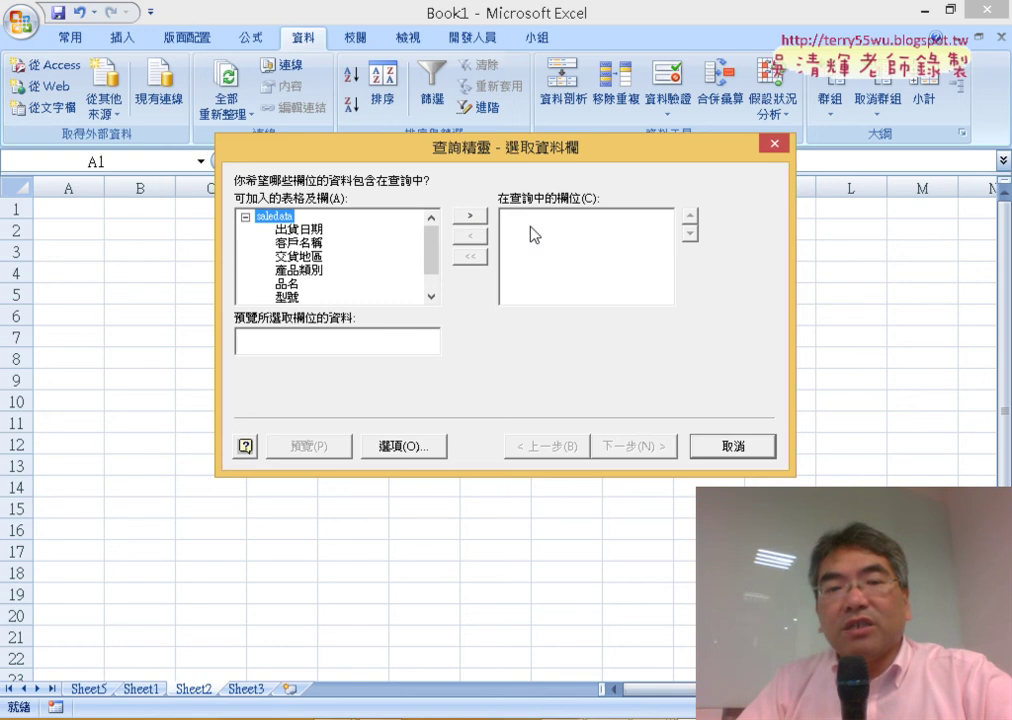
left_click(469, 215)
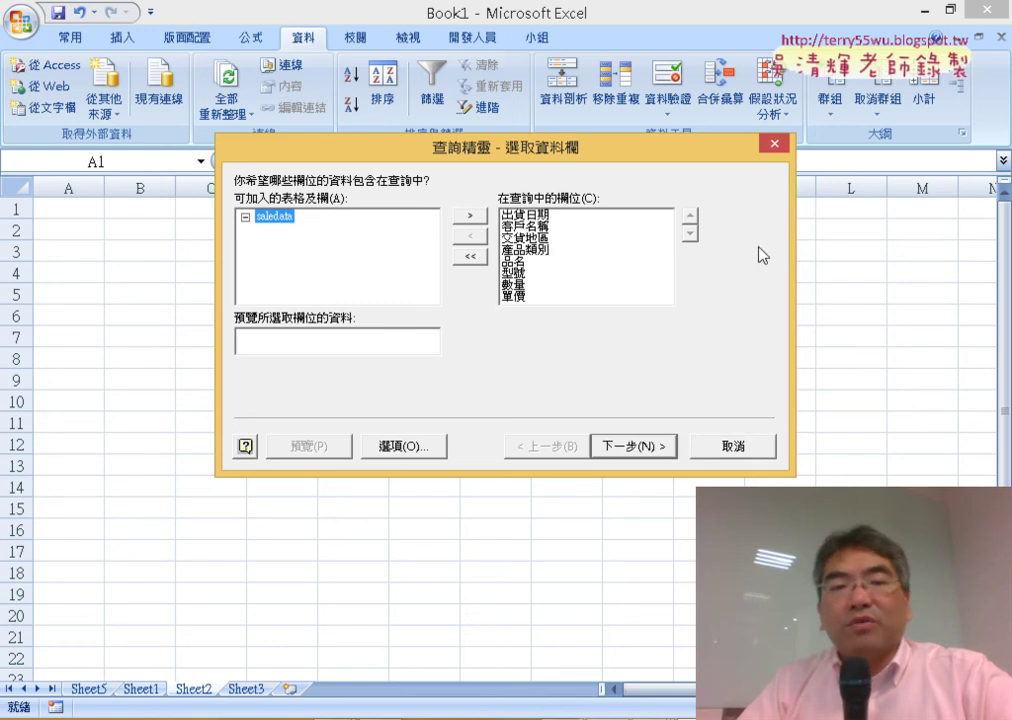
left_click(534, 250)
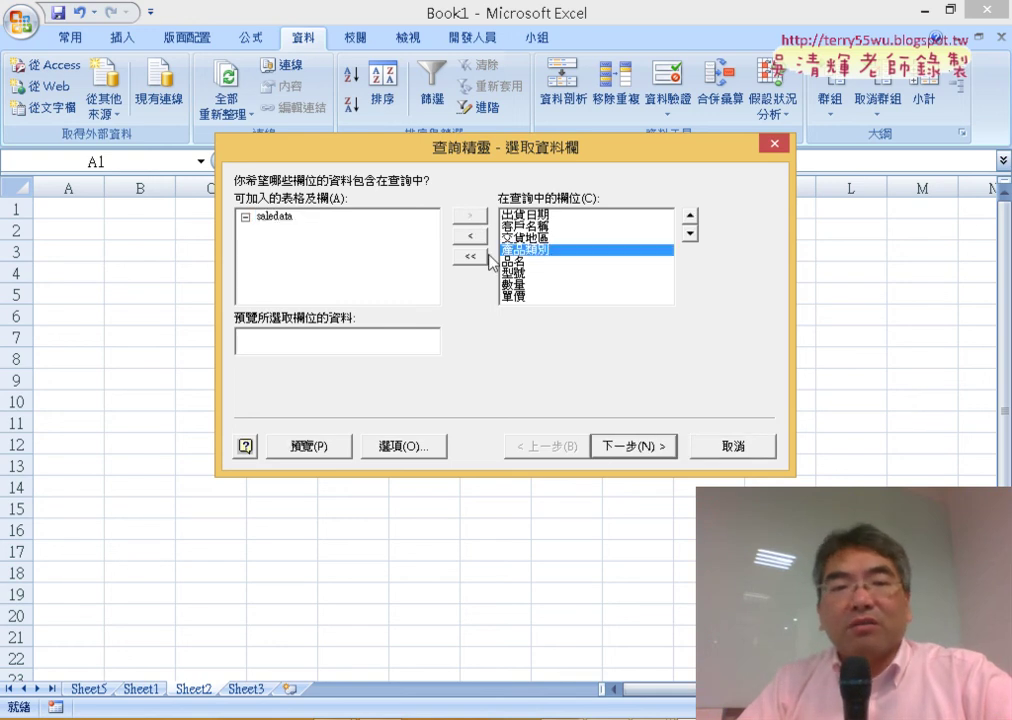
left_click(469, 236)
left_click(470, 257)
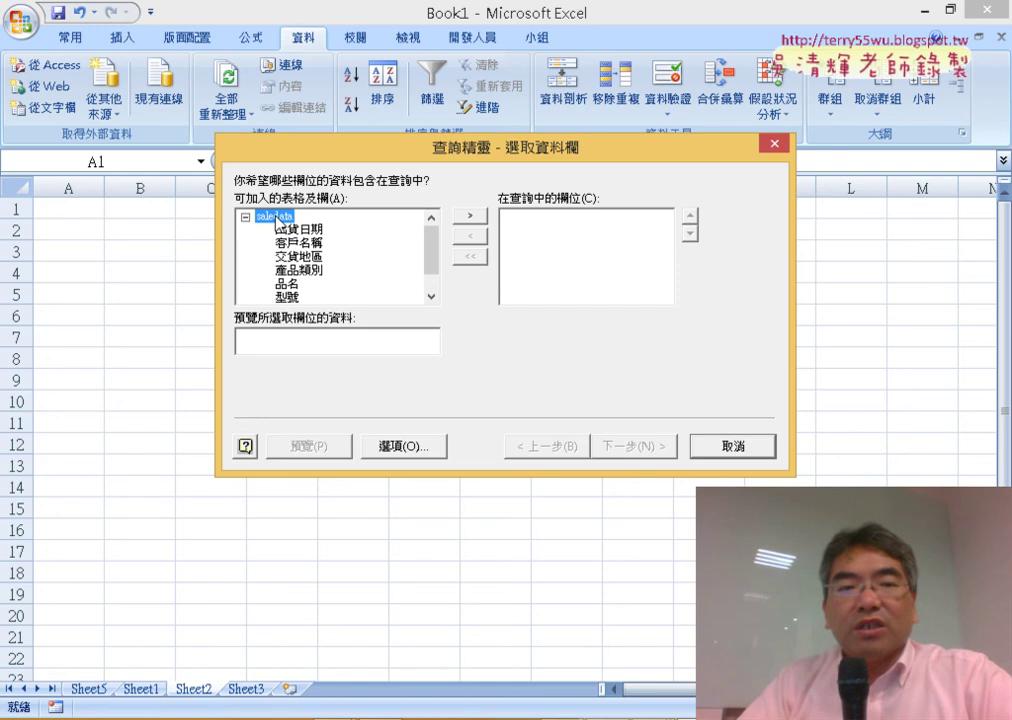
left_click(470, 216)
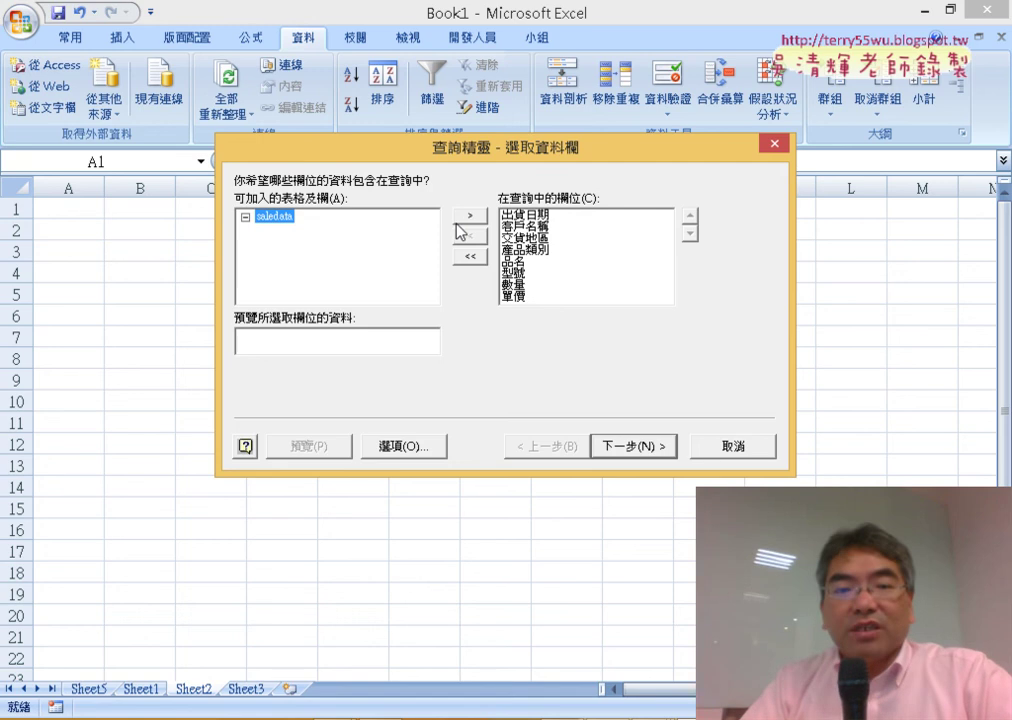
left_click(617, 449)
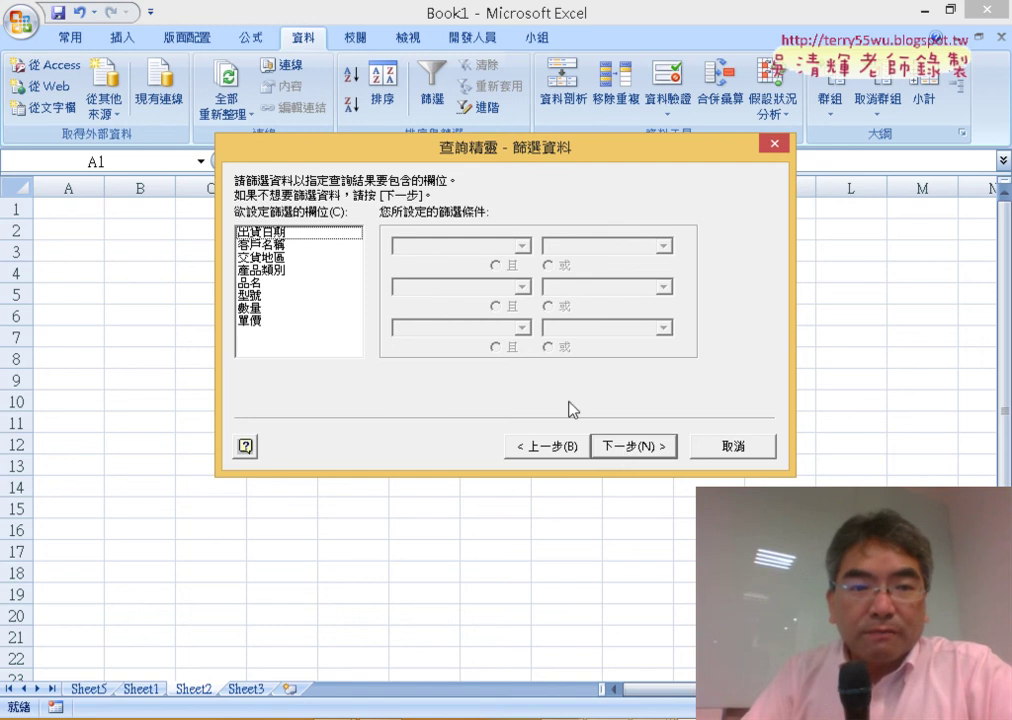
Step: Filter the 出貨日期 field with the 大於 operator
left_click(290, 233)
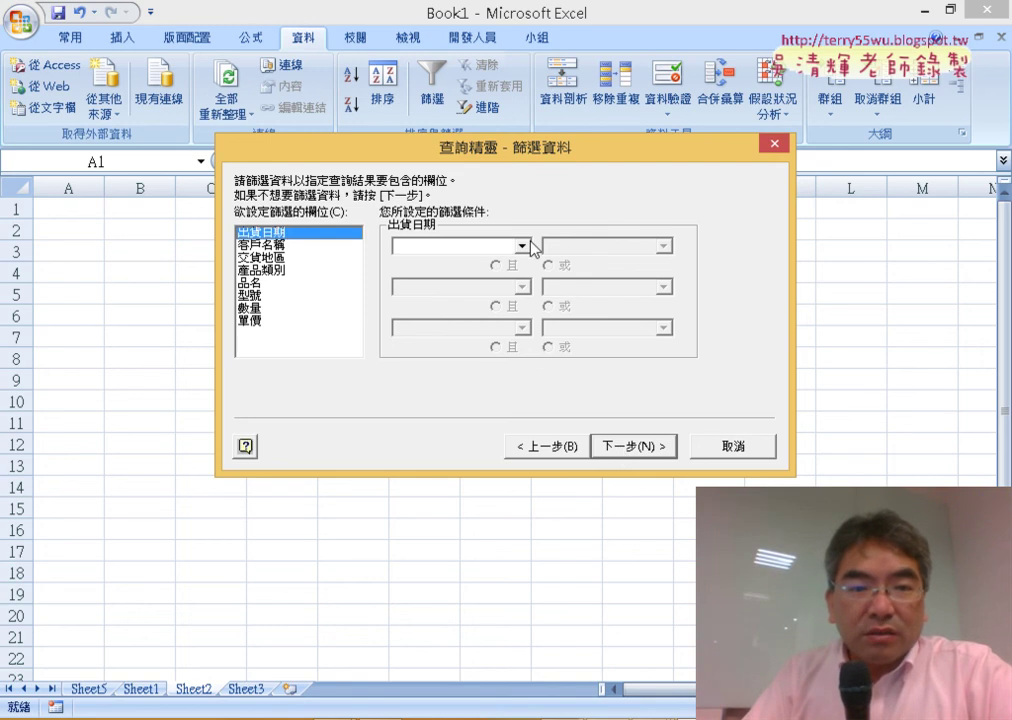
left_click(524, 245)
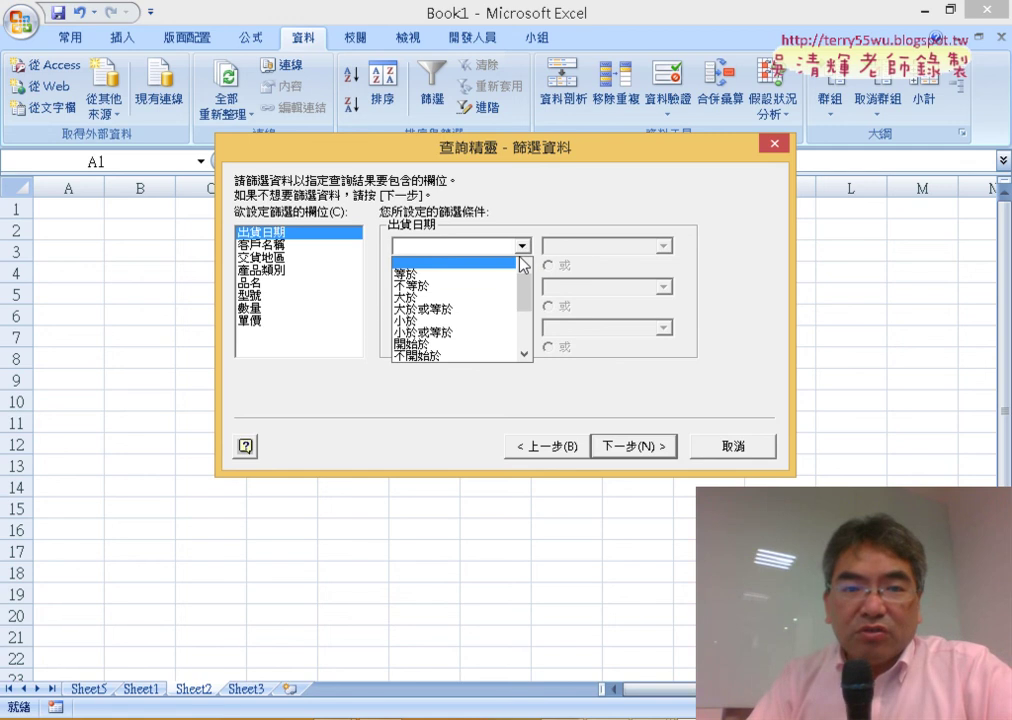
mouse_move(532, 303)
left_mouse_down()
mouse_move(533, 324)
mouse_move(541, 300)
left_mouse_up()
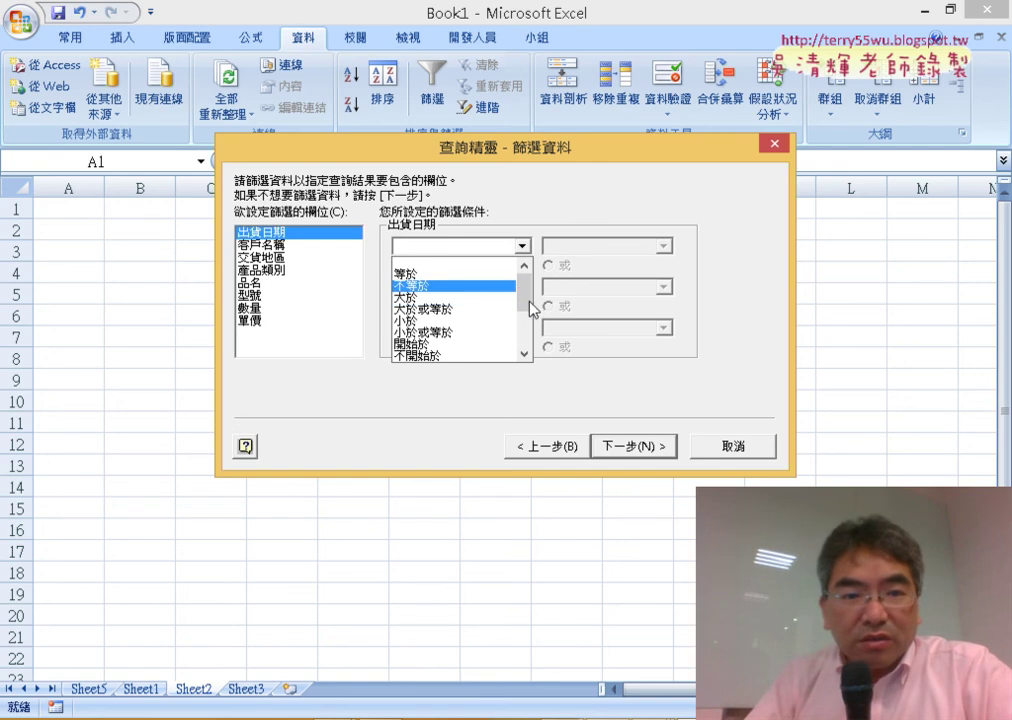
left_click_drag(529, 300, 531, 322)
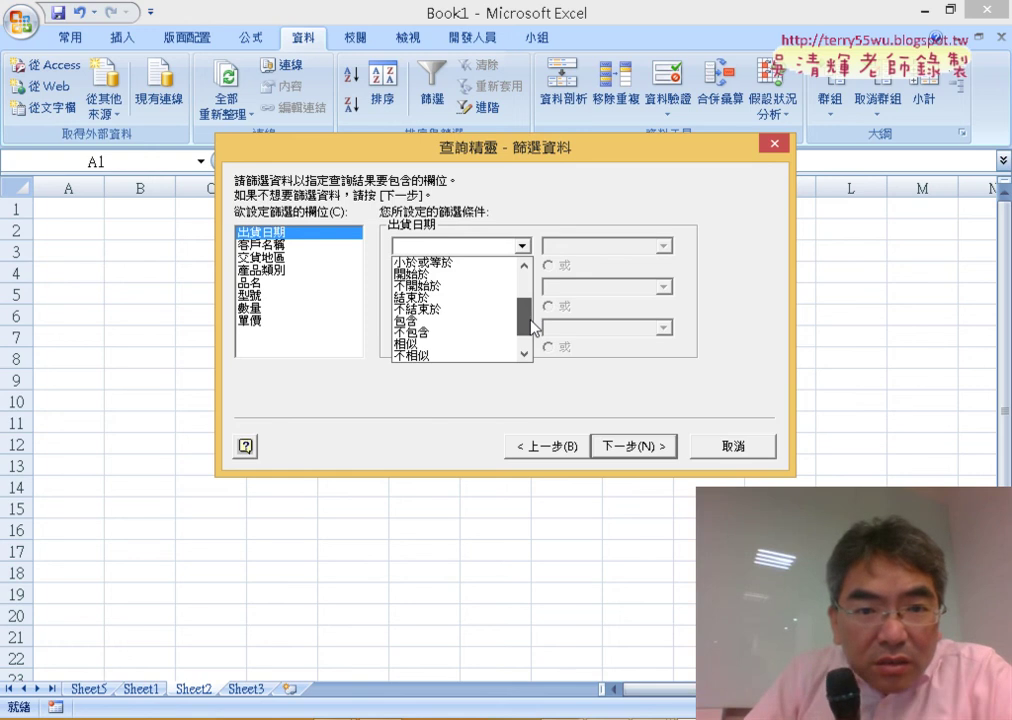
mouse_move(531, 328)
left_mouse_down()
mouse_move(533, 340)
mouse_move(529, 288)
mouse_move(519, 318)
left_mouse_up()
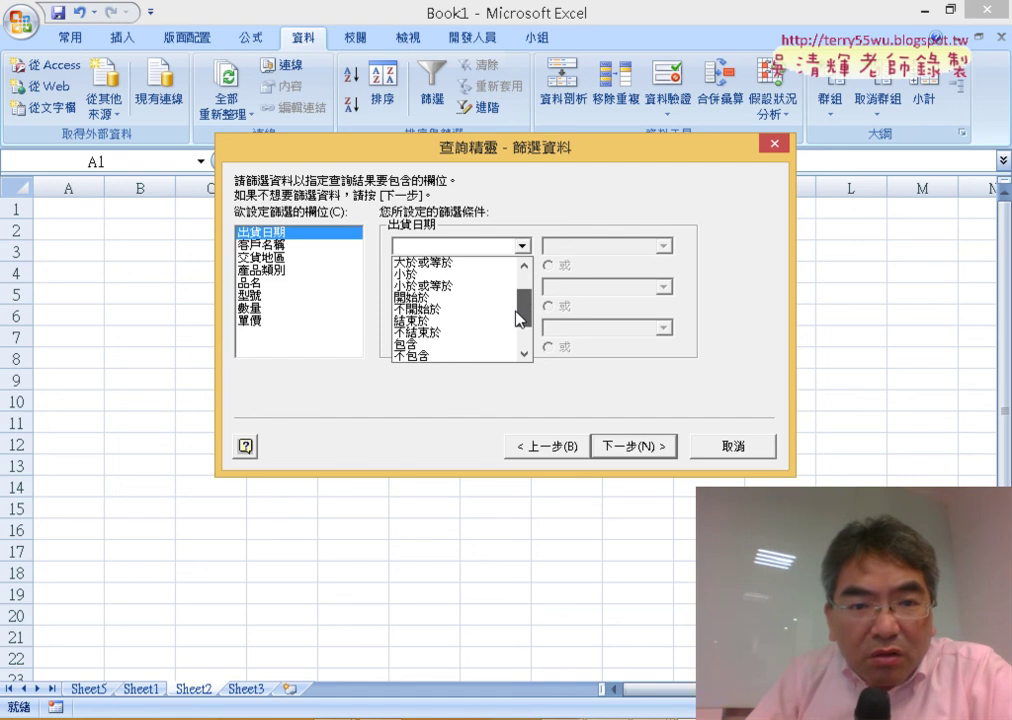
mouse_move(519, 318)
left_mouse_down()
mouse_move(522, 294)
mouse_move(522, 315)
left_mouse_up()
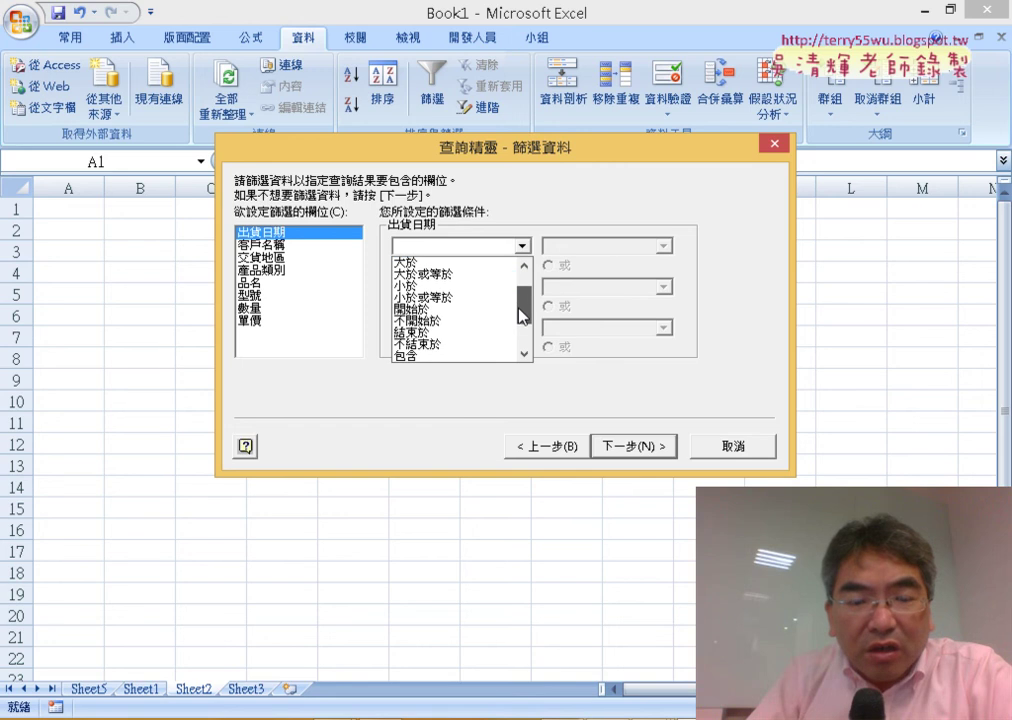
left_click(406, 262)
Step: Enter 2009/12/31 as the 出貨日期 comparison date
left_click(662, 247)
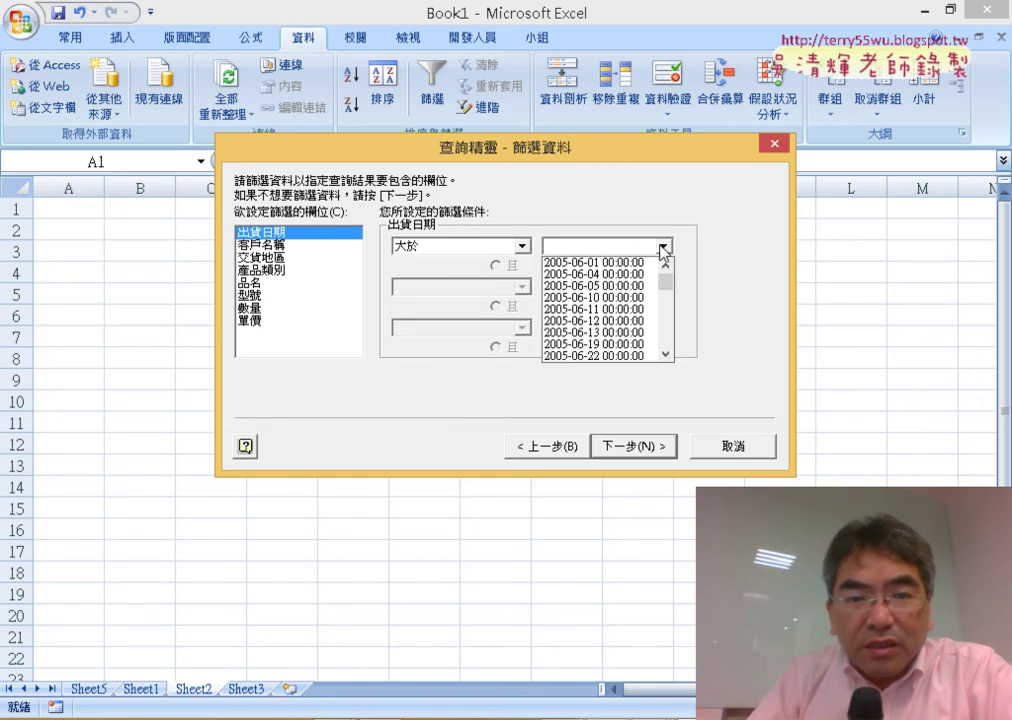
left_click(633, 250)
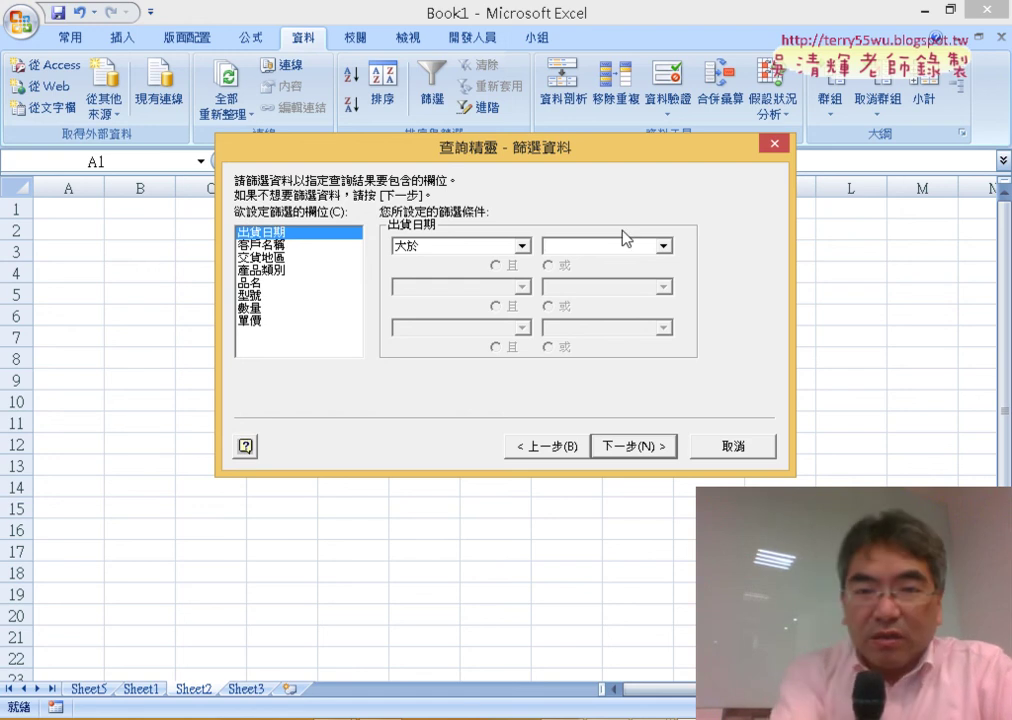
type("ㄥ")
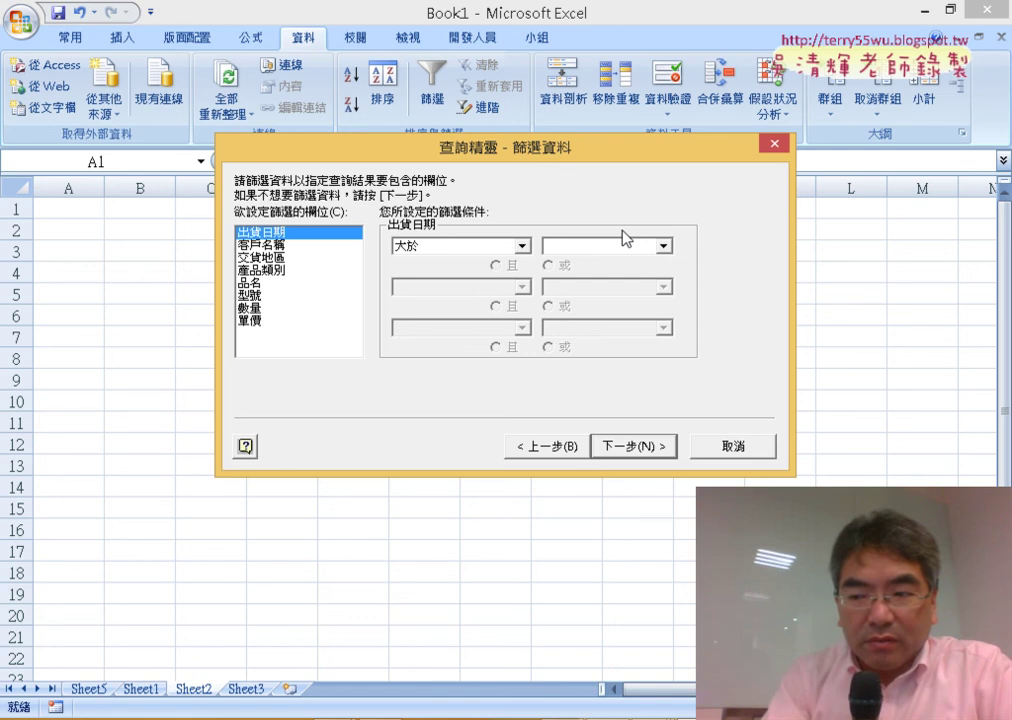
type("ㄥ")
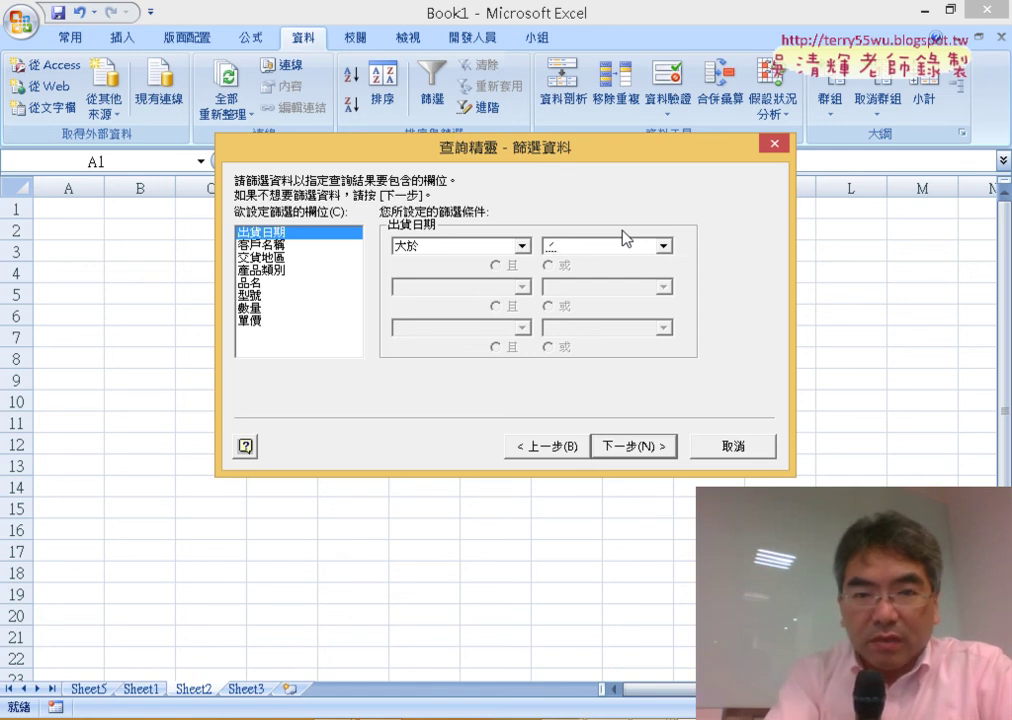
type("200")
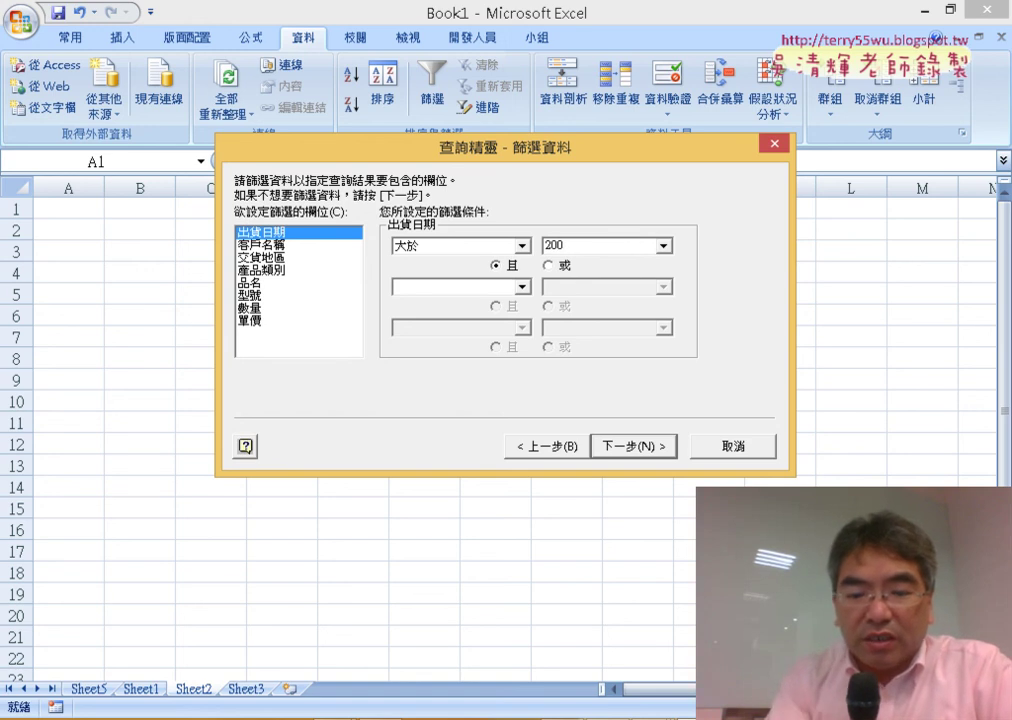
type("9")
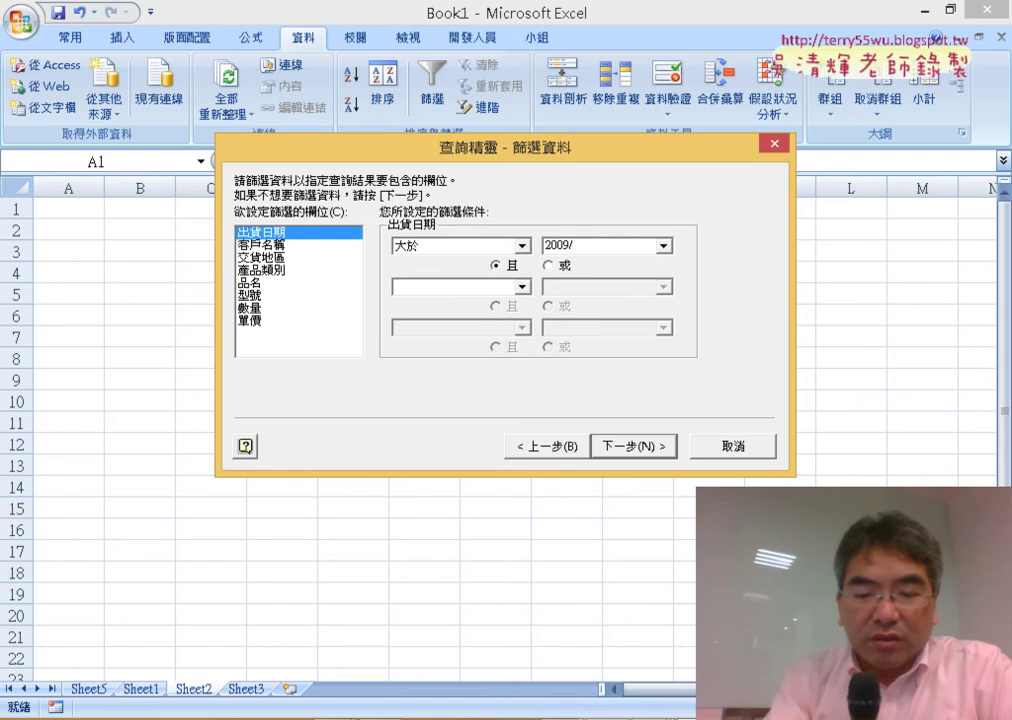
type("/12/")
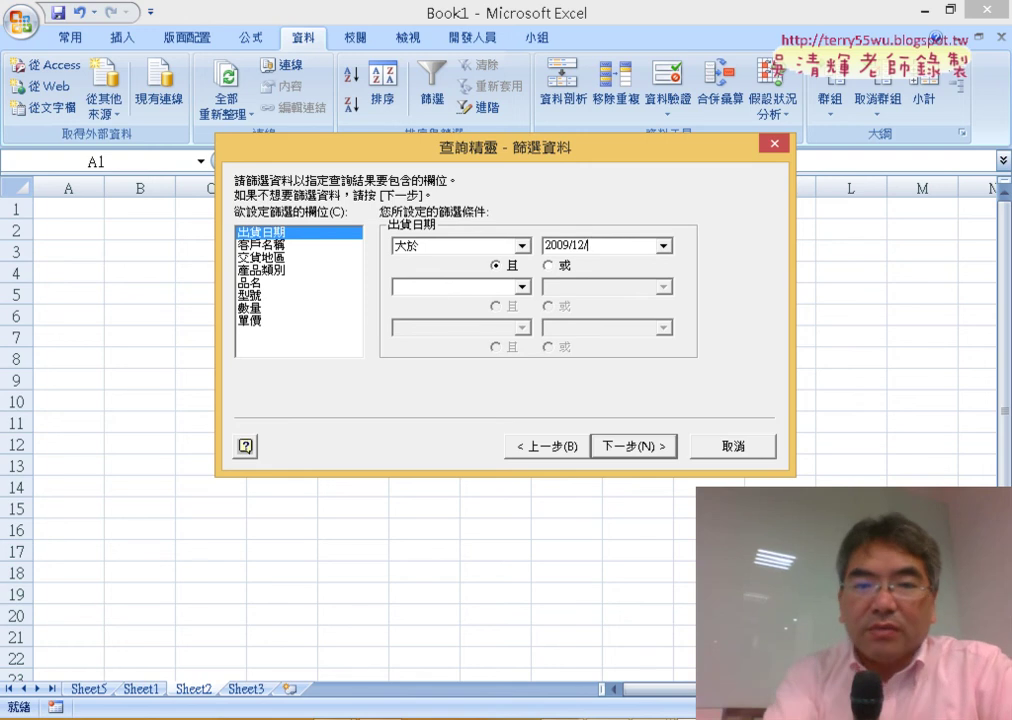
type("31")
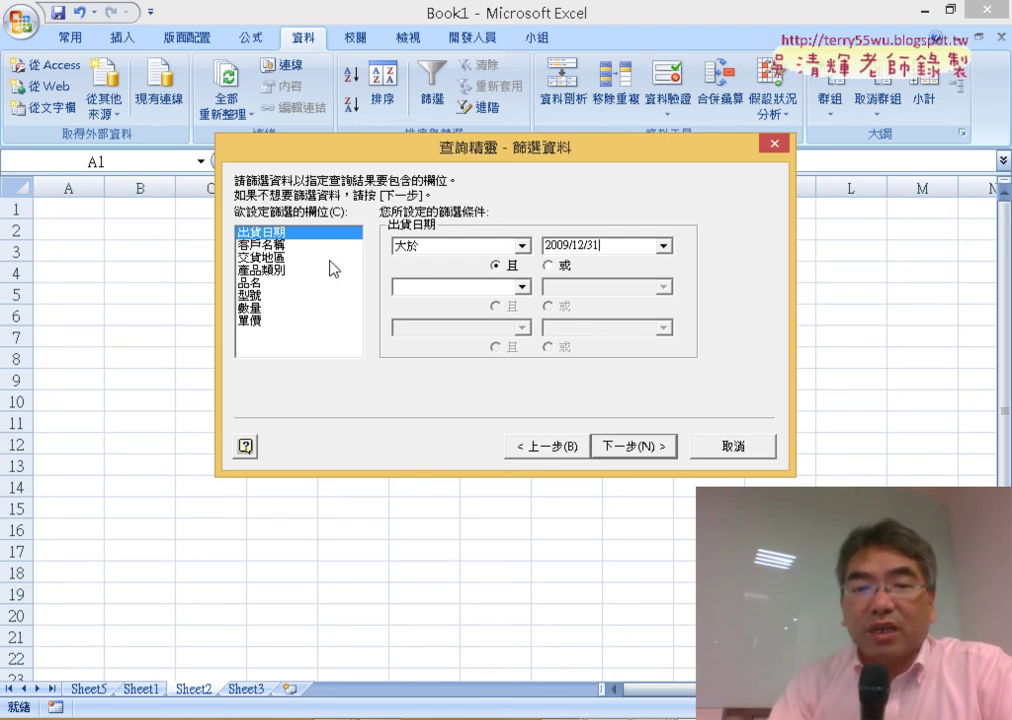
Step: Set the primary sort key to 出貨日期 ascending (遞增) and advance to the 完成 page
left_click(646, 450)
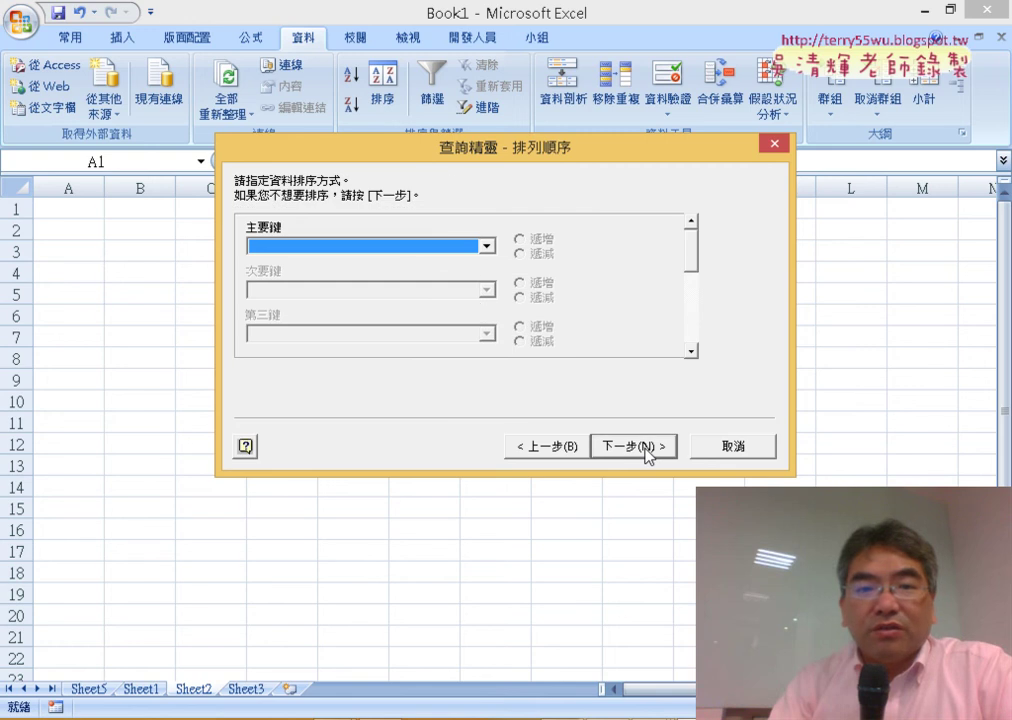
left_click(468, 248)
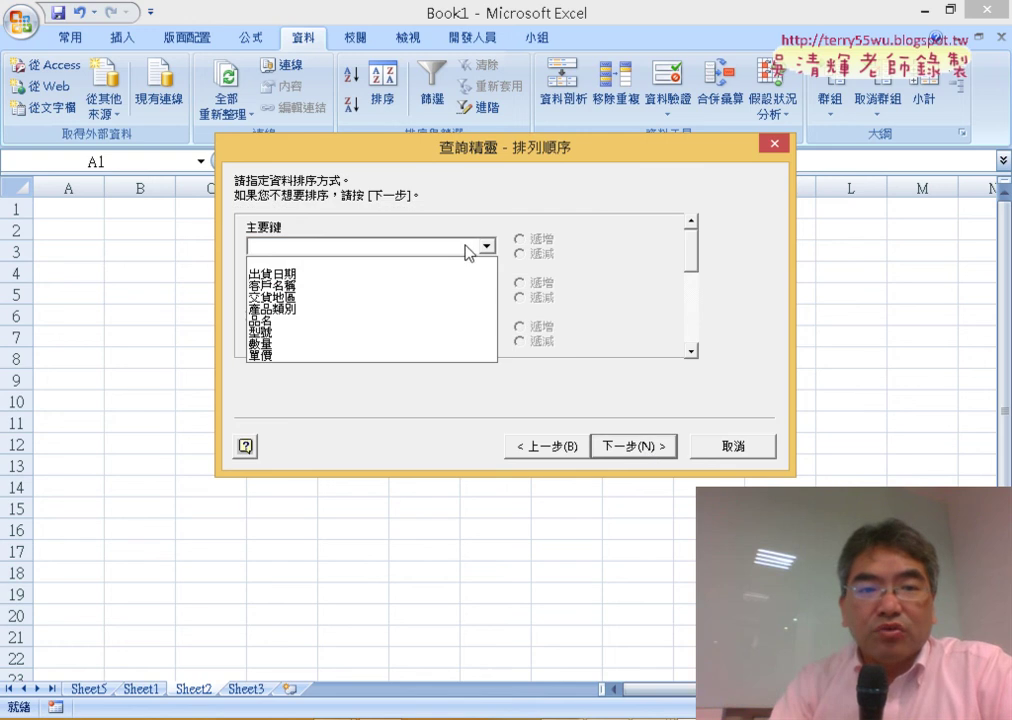
left_click(450, 275)
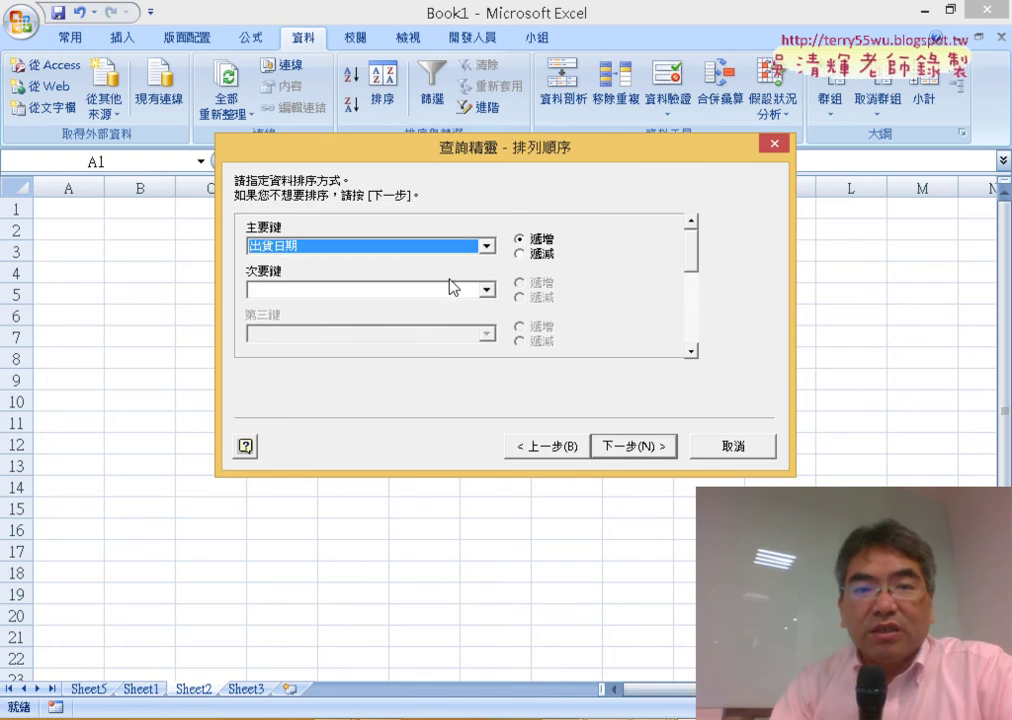
left_click(631, 444)
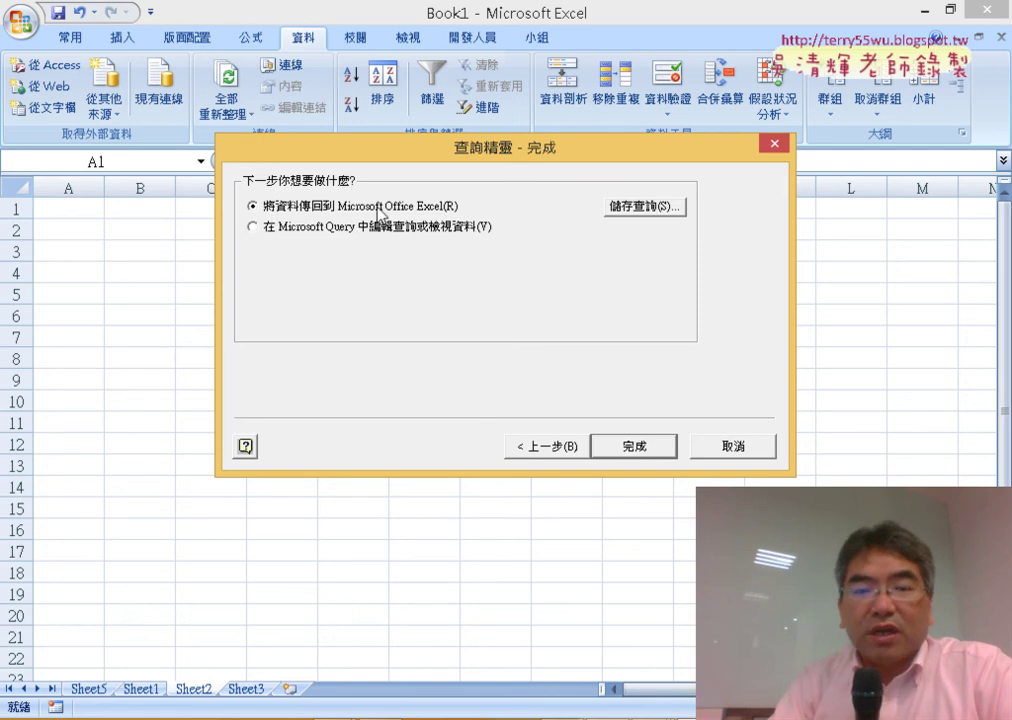
Step: Return the saledata results to Excel as a 表格 starting at =$A$1 on Sheet2
left_click(633, 450)
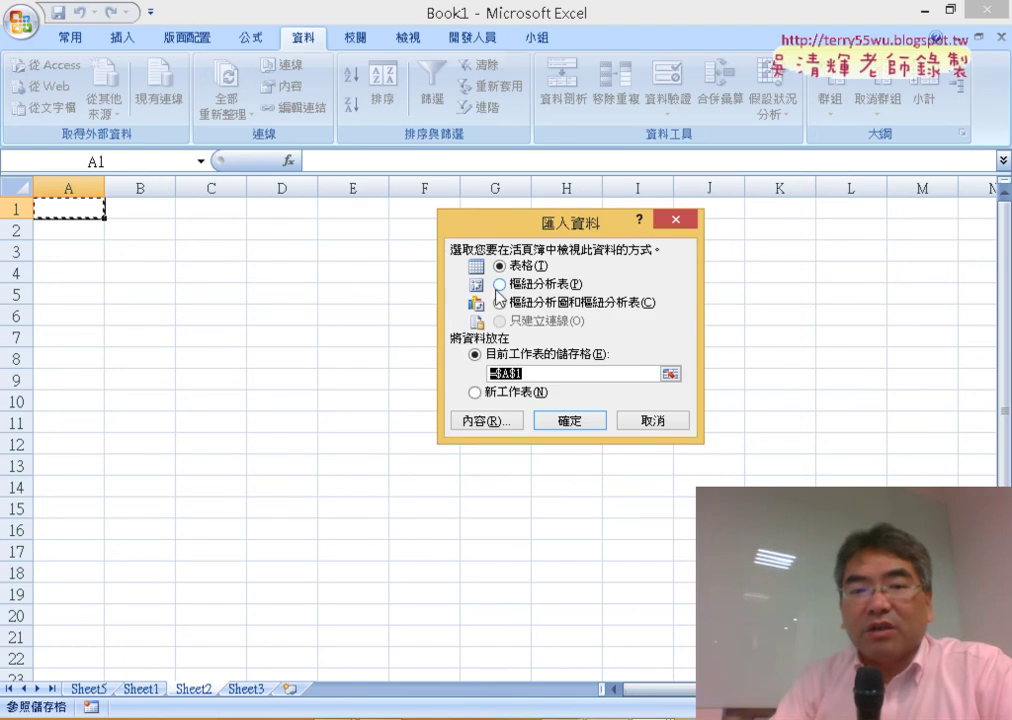
left_click(586, 424)
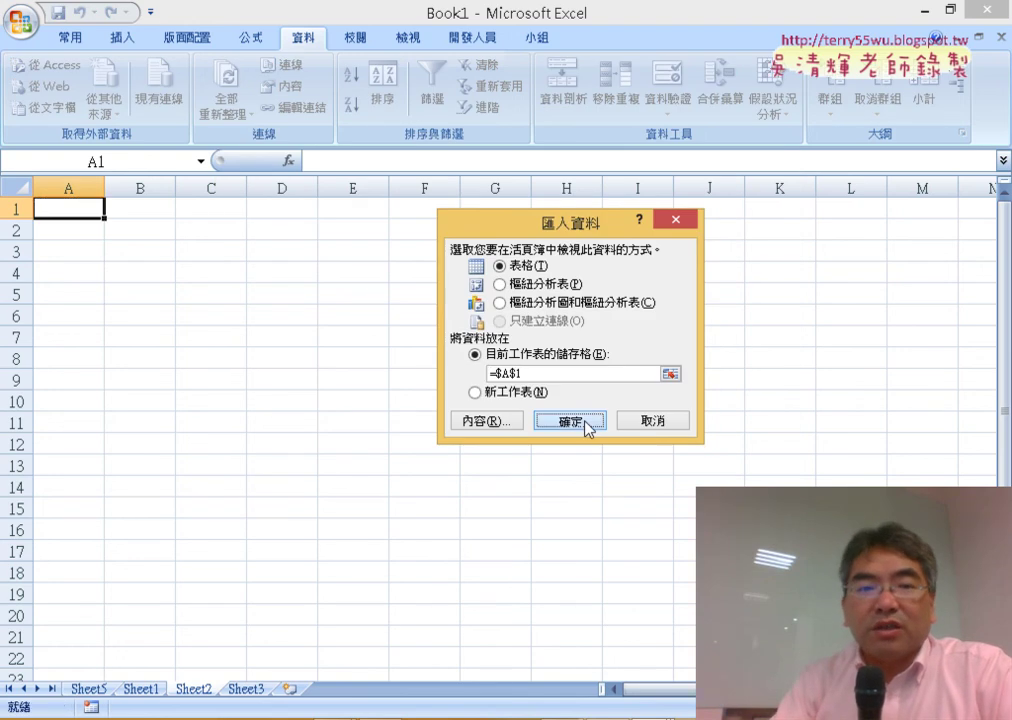
left_click(586, 424)
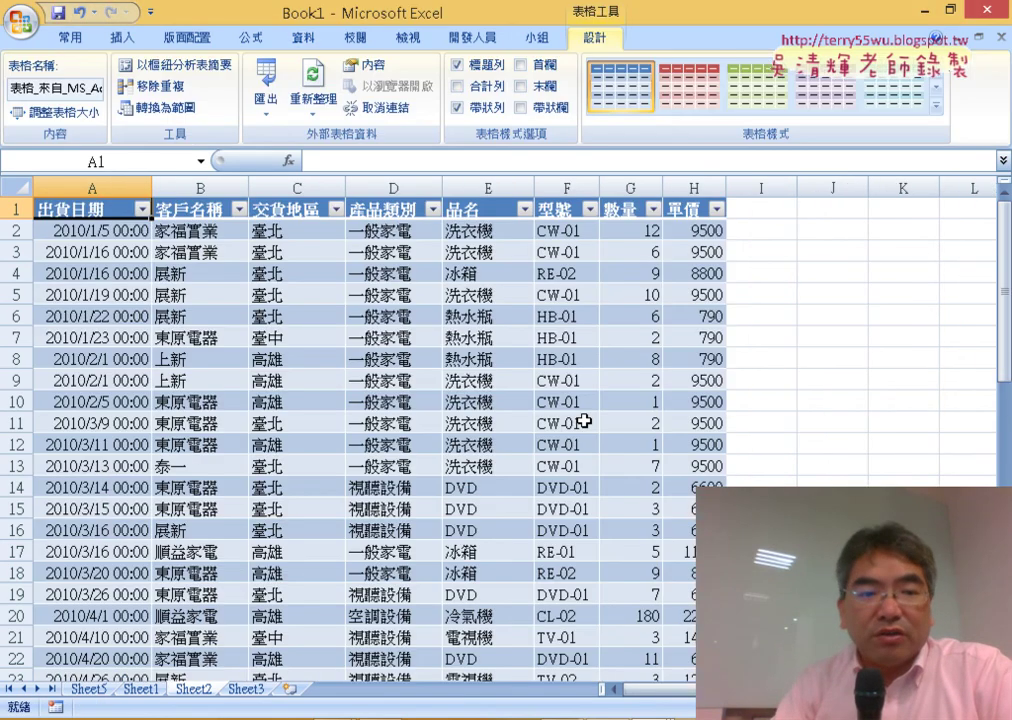
left_click(100, 230)
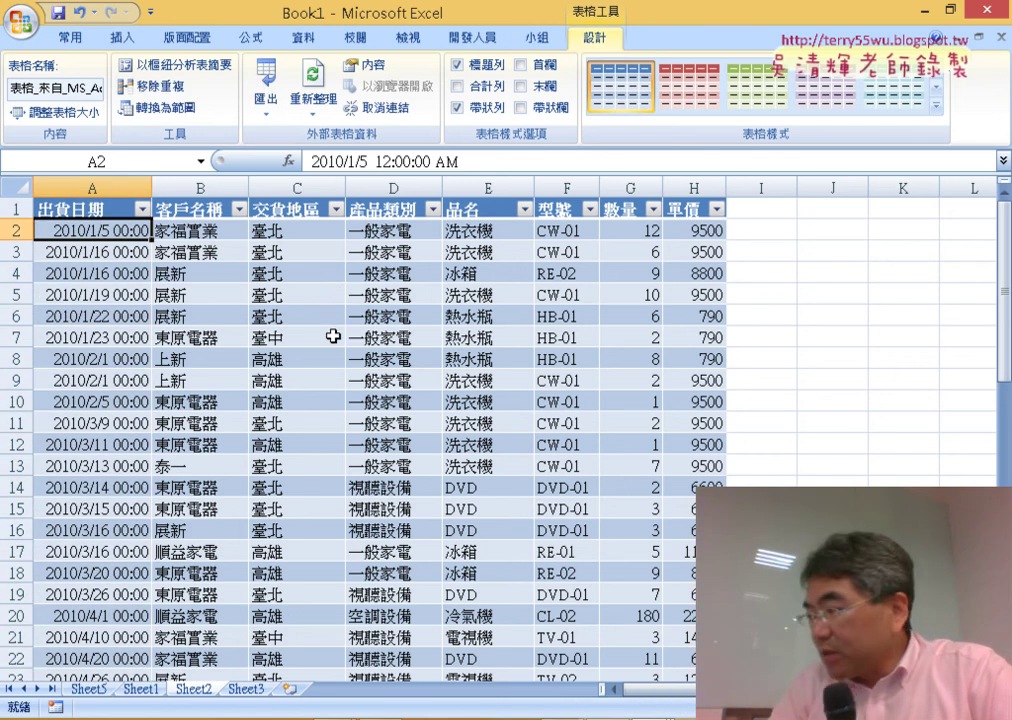
scroll(338, 300, "down", 2)
scroll(330, 378, "down", 2)
scroll(324, 385, "down", 4)
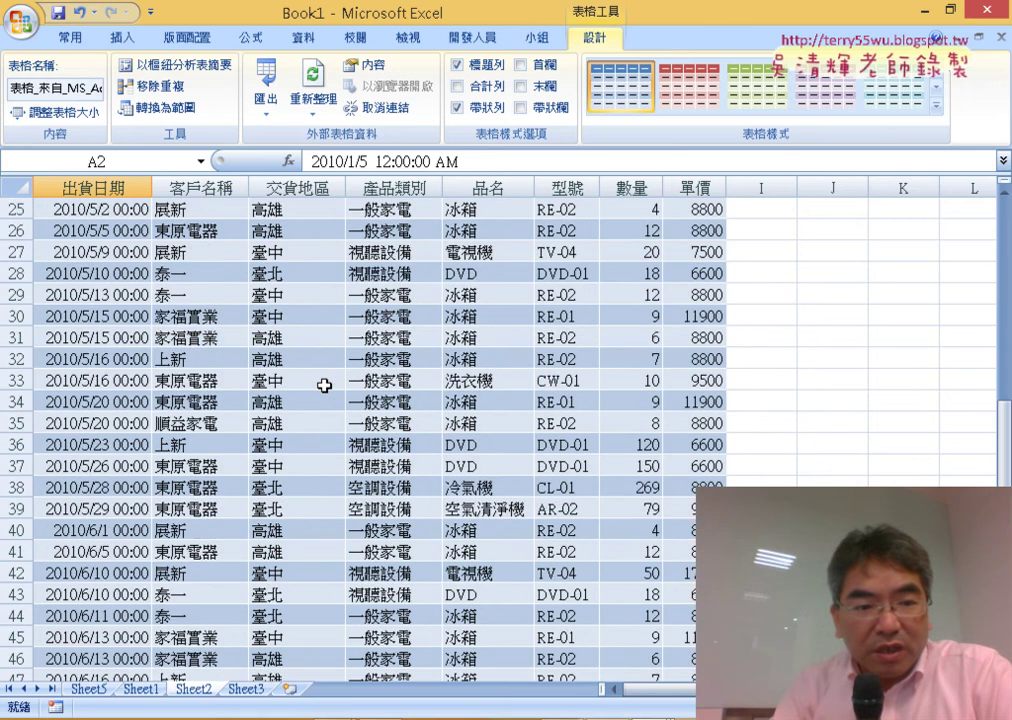
scroll(324, 385, "down", 1)
scroll(323, 388, "down", 4)
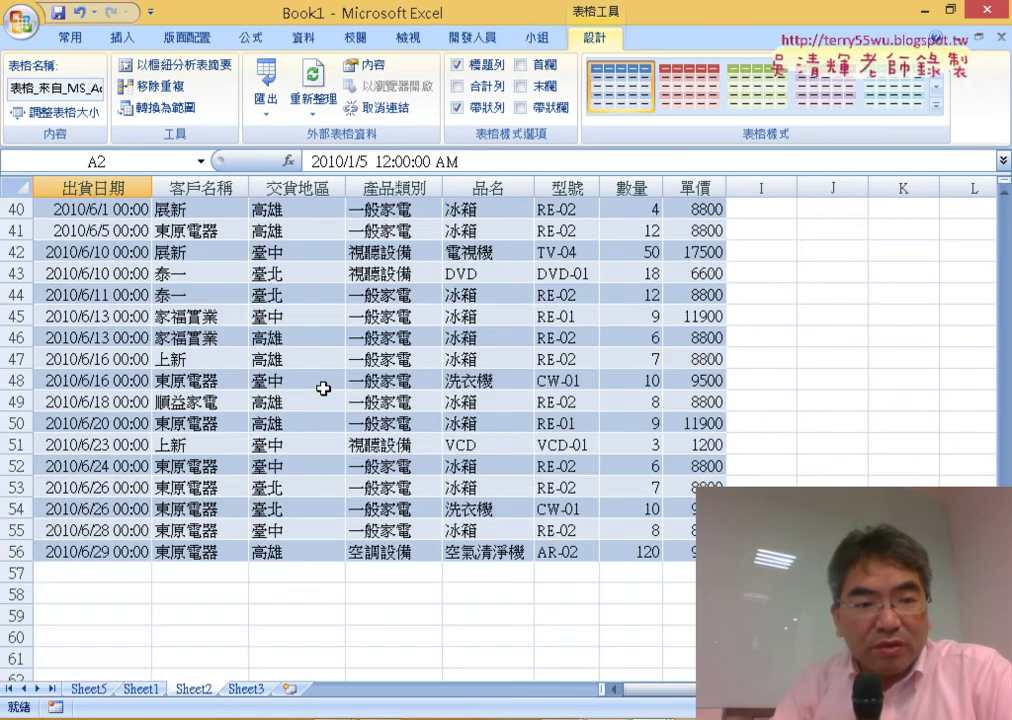
left_click_drag(90, 553, 81, 77)
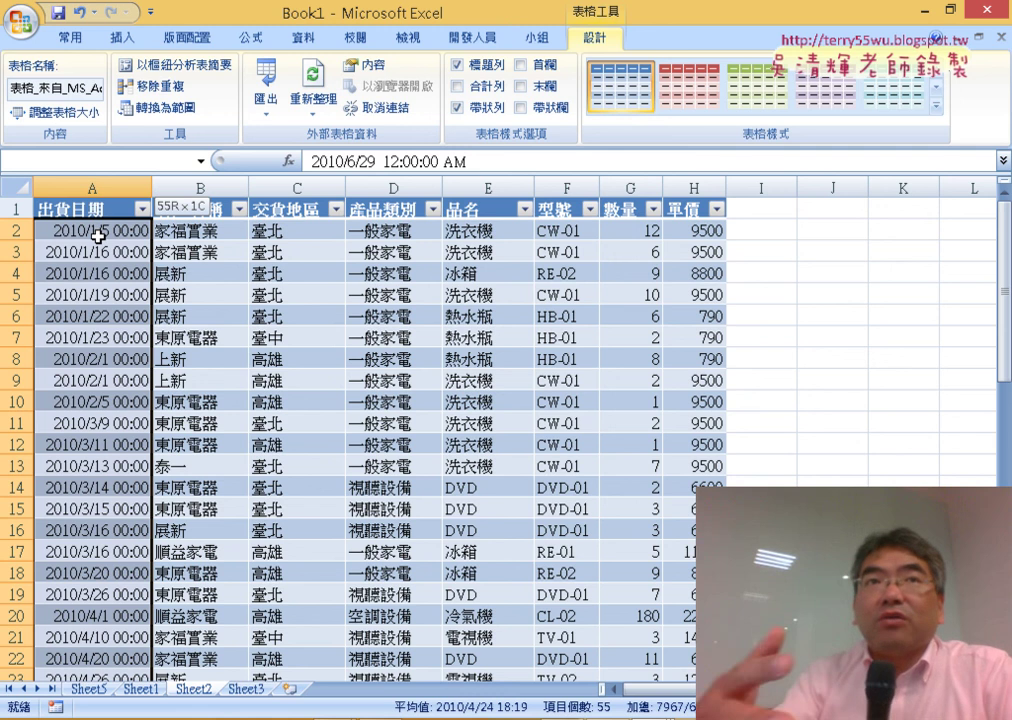
left_click_drag(81, 77, 99, 238)
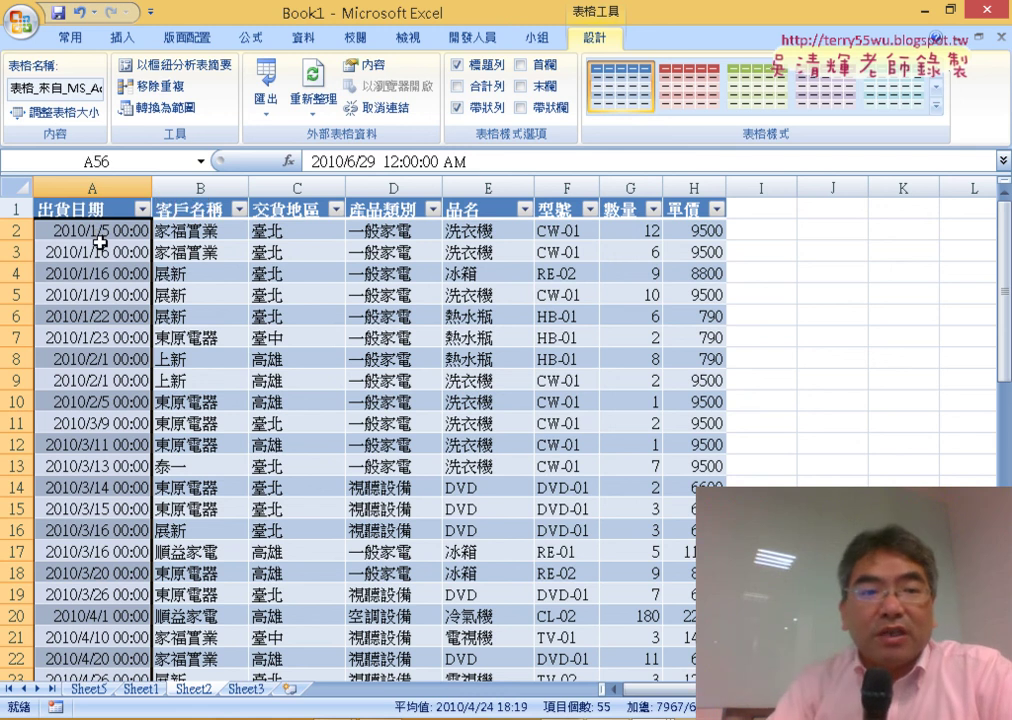
left_click(95, 211)
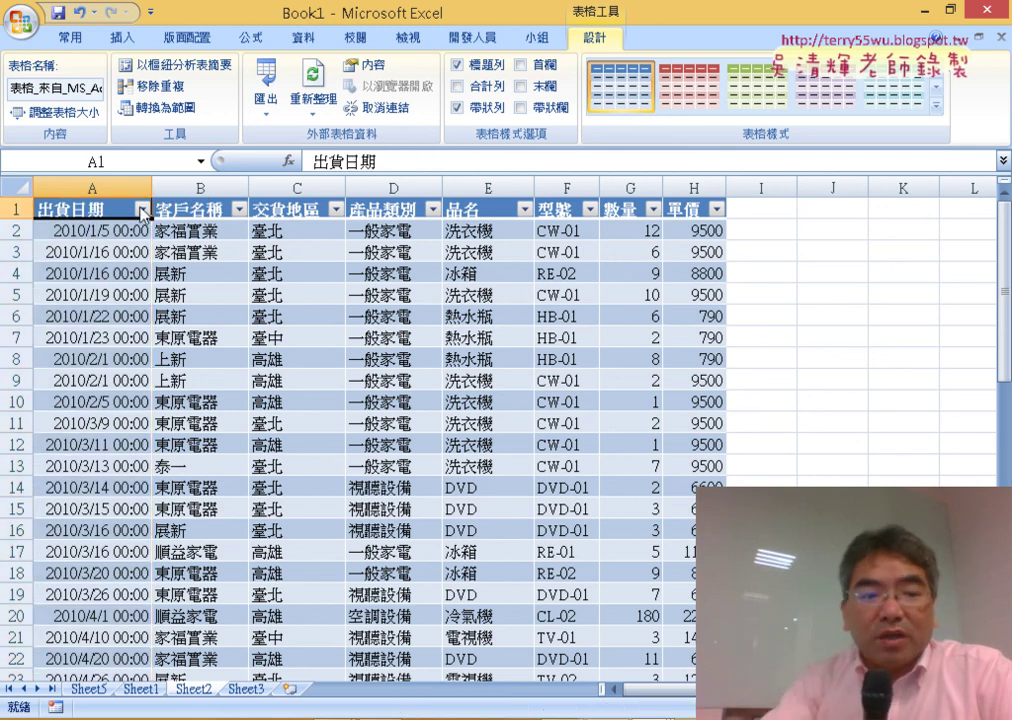
left_click(142, 208)
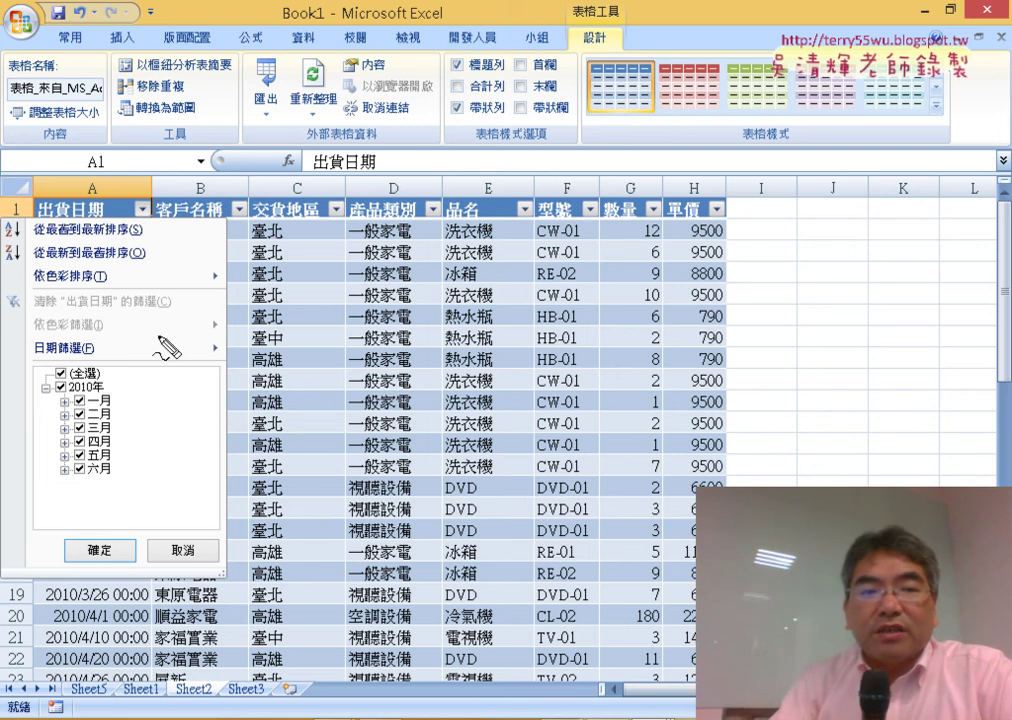
mouse_move(138, 188)
left_mouse_down()
mouse_move(142, 228)
mouse_move(185, 195)
left_mouse_up()
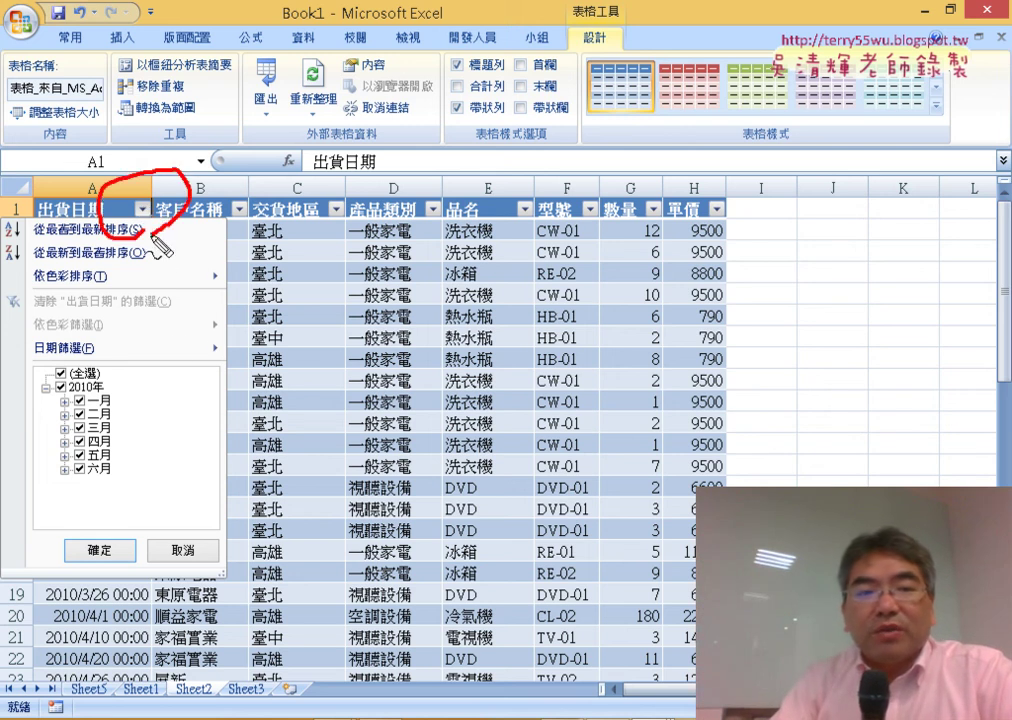
left_click_drag(188, 380, 56, 401)
left_click_drag(222, 323, 242, 380)
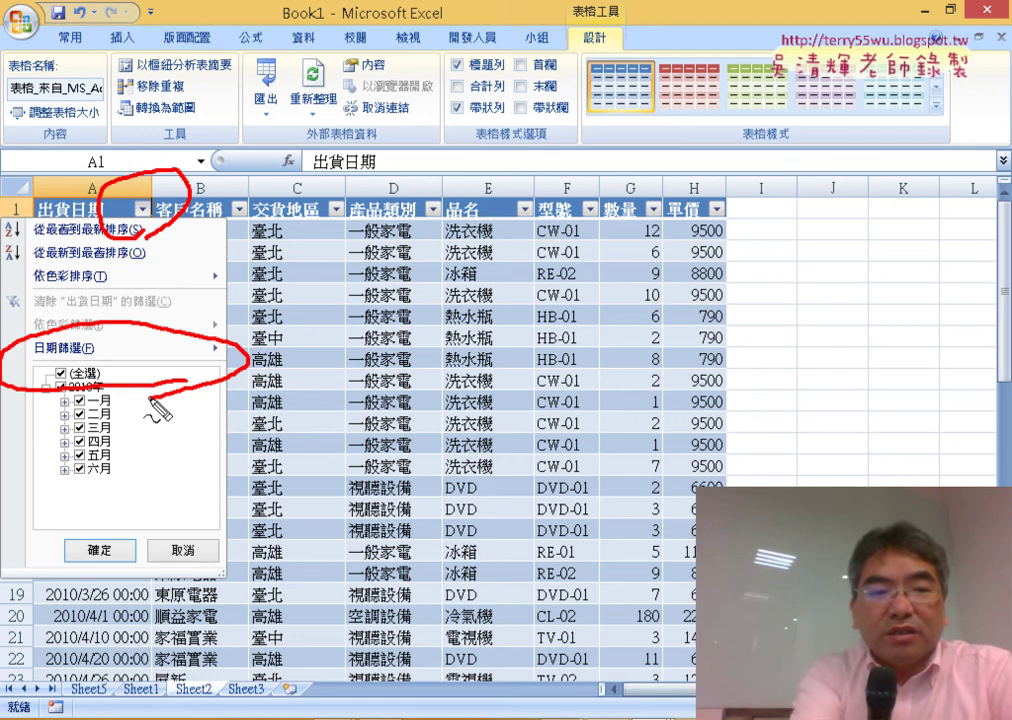
key("Escape")
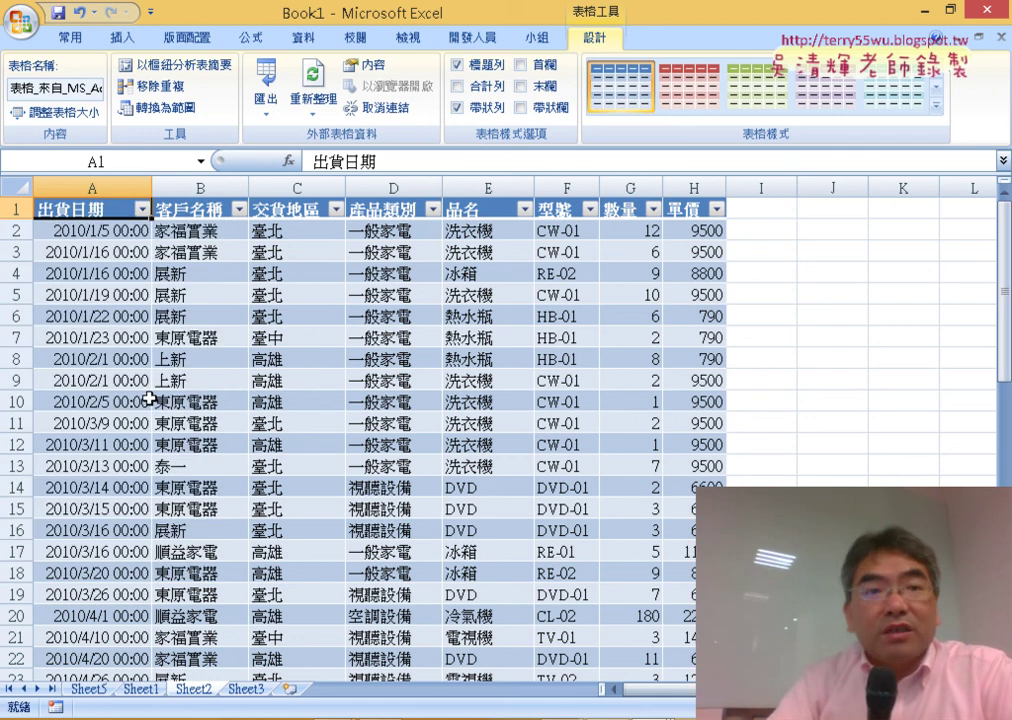
left_click(143, 210)
mouse_move(115, 348)
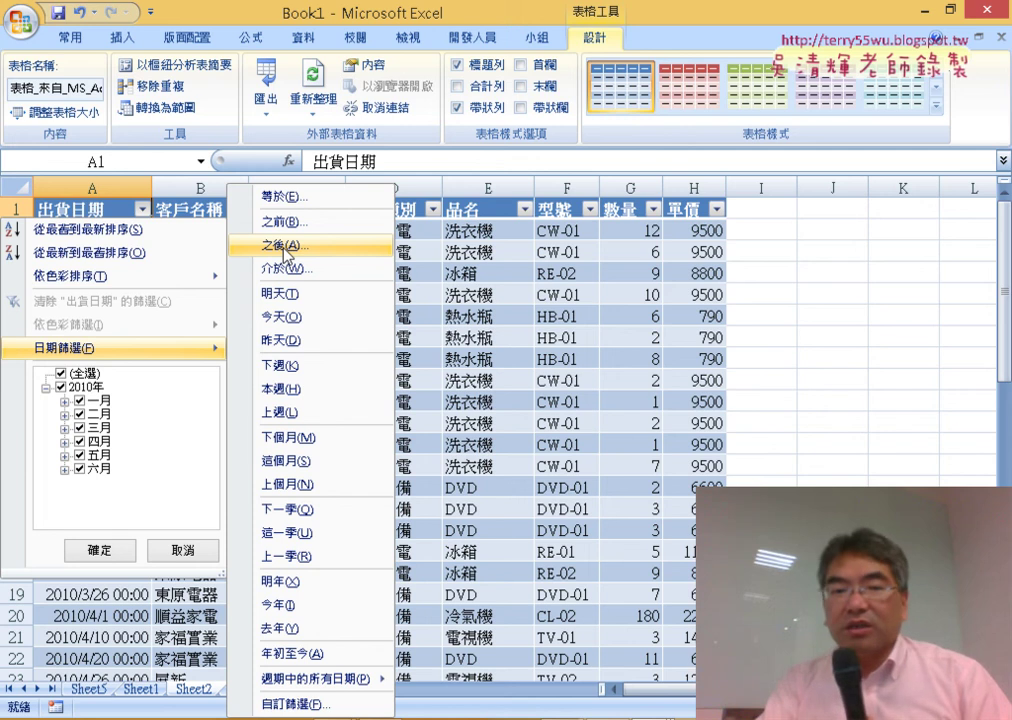
left_click(569, 390)
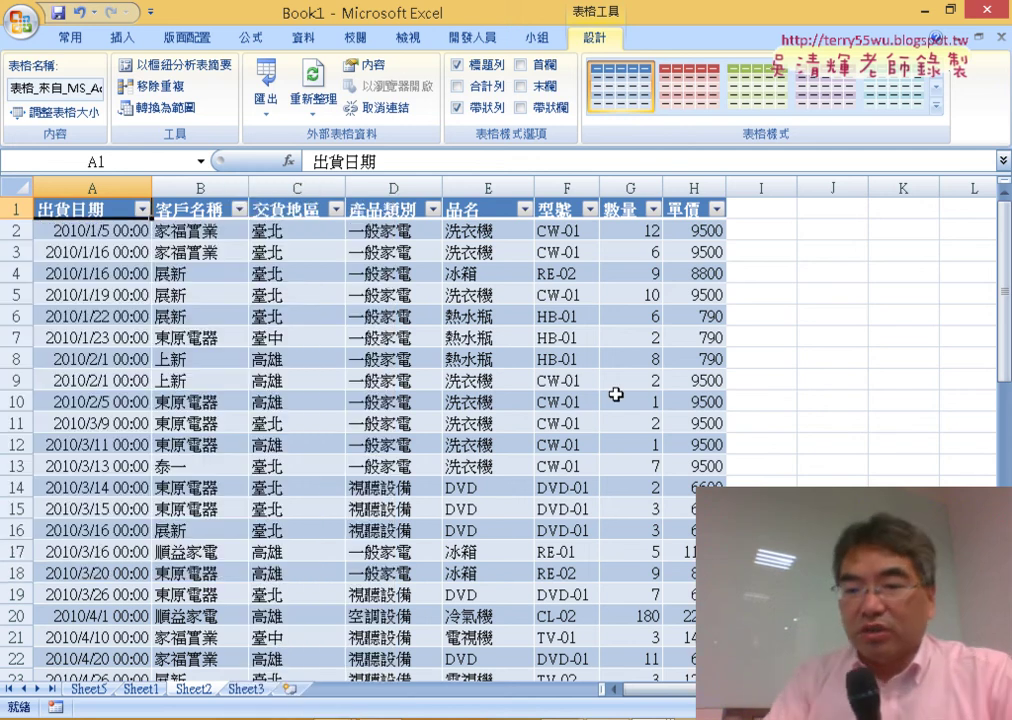